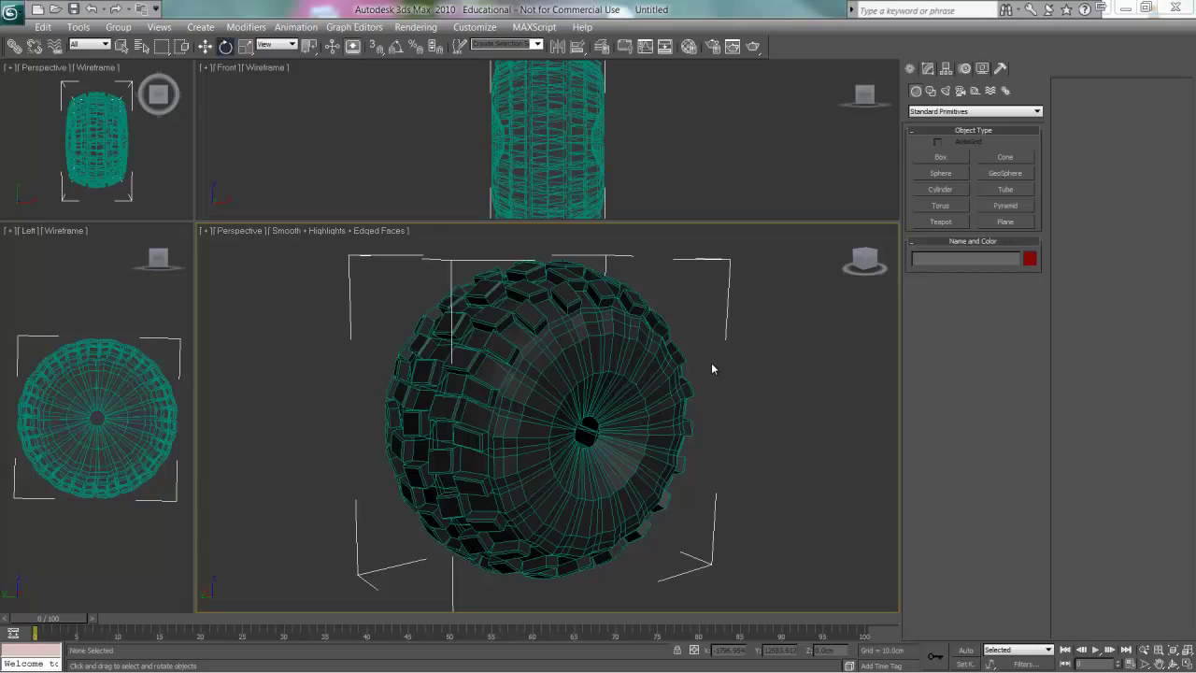
Orbit around the tire to inspect it from several angles.
{"action": "middle_click_drag", "start_coordinate": [706, 401], "coordinate": [450, 413], "text": "alt"}
{"action": "mouse_move", "coordinate": [443, 320]}
{"action": "middle_mouse_down", "text": "alt"}
{"action": "mouse_move", "coordinate": [589, 249]}
{"action": "mouse_move", "coordinate": [504, 219]}
{"action": "mouse_move", "coordinate": [414, 321]}
{"action": "mouse_move", "coordinate": [372, 315]}
{"action": "mouse_move", "coordinate": [625, 267]}
{"action": "mouse_move", "coordinate": [445, 267]}
{"action": "mouse_move", "coordinate": [651, 232]}
{"action": "mouse_move", "coordinate": [607, 243]}
{"action": "mouse_move", "coordinate": [634, 233]}
{"action": "mouse_move", "coordinate": [616, 231]}
{"action": "middle_mouse_up", "text": "alt"}
{"action": "mouse_move", "coordinate": [593, 273]}
{"action": "middle_mouse_down", "text": "alt"}
{"action": "mouse_move", "coordinate": [644, 214]}
{"action": "mouse_move", "coordinate": [739, 206]}
{"action": "mouse_move", "coordinate": [596, 226]}
{"action": "mouse_move", "coordinate": [636, 270]}
{"action": "mouse_move", "coordinate": [654, 189]}
{"action": "mouse_move", "coordinate": [614, 225]}
{"action": "middle_mouse_up", "text": "alt"}
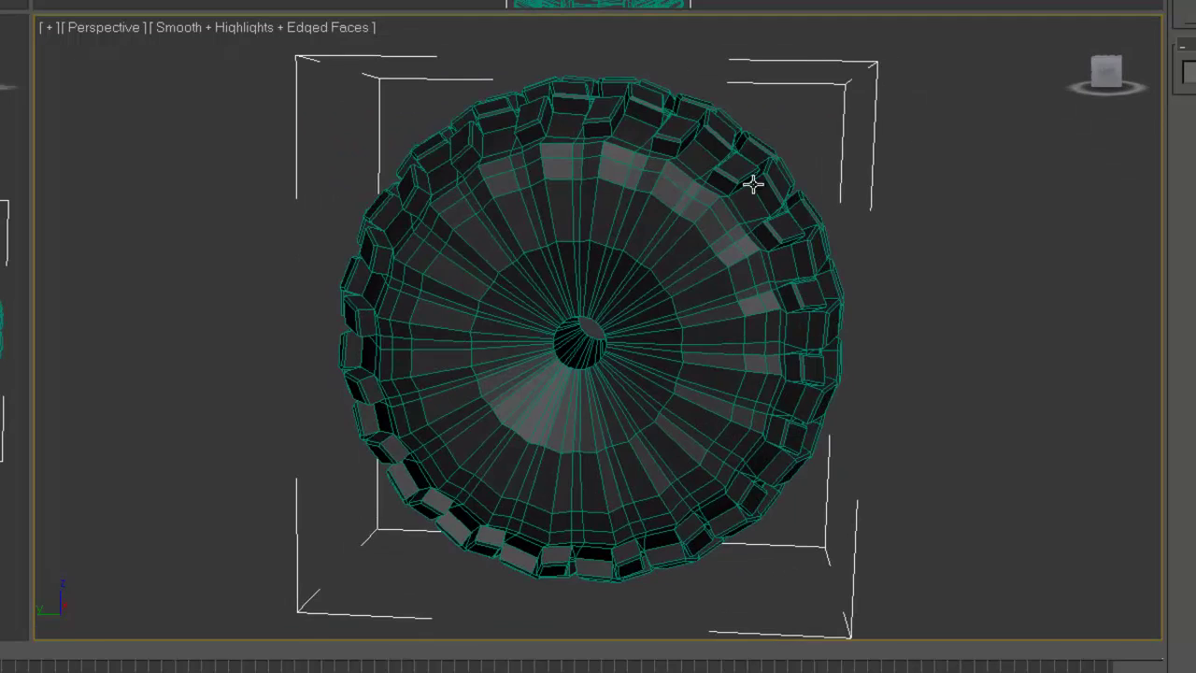
{"action": "mouse_move", "coordinate": [731, 190]}
{"action": "middle_mouse_down", "text": "alt"}
{"action": "mouse_move", "coordinate": [589, 205]}
{"action": "mouse_move", "coordinate": [635, 219]}
{"action": "middle_mouse_up", "text": "alt"}
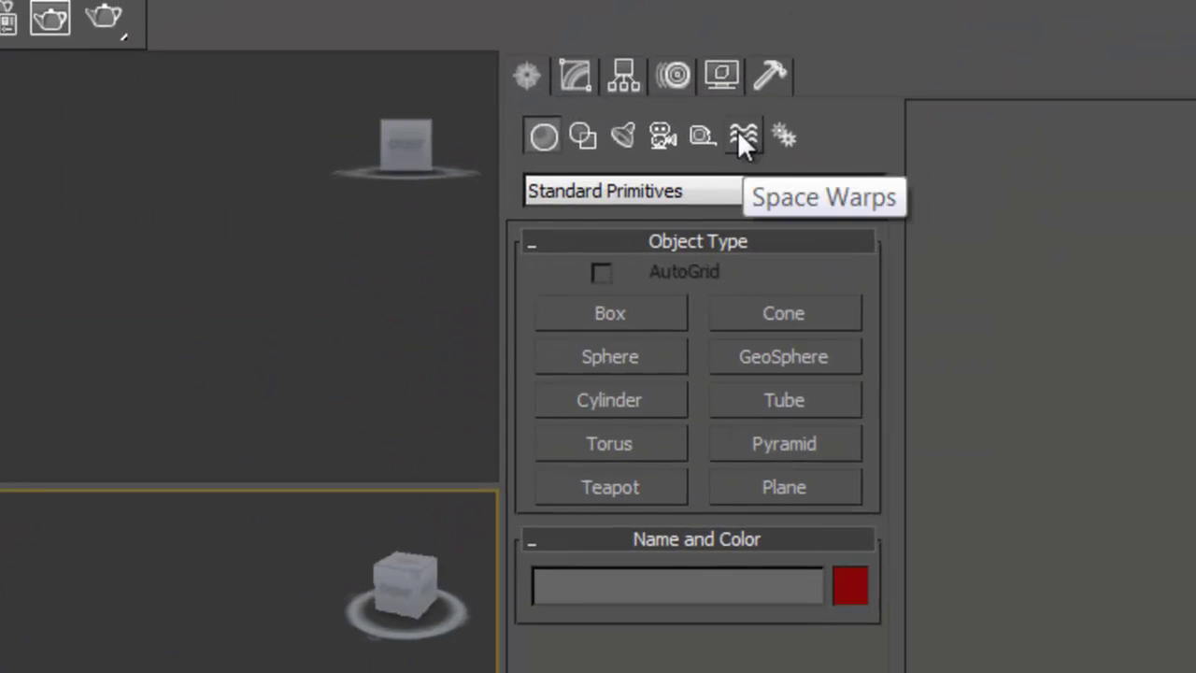
Pick FFD(Cyl) from the Geometric/Deformable space warps.
{"action": "left_click", "coordinate": [740, 138]}
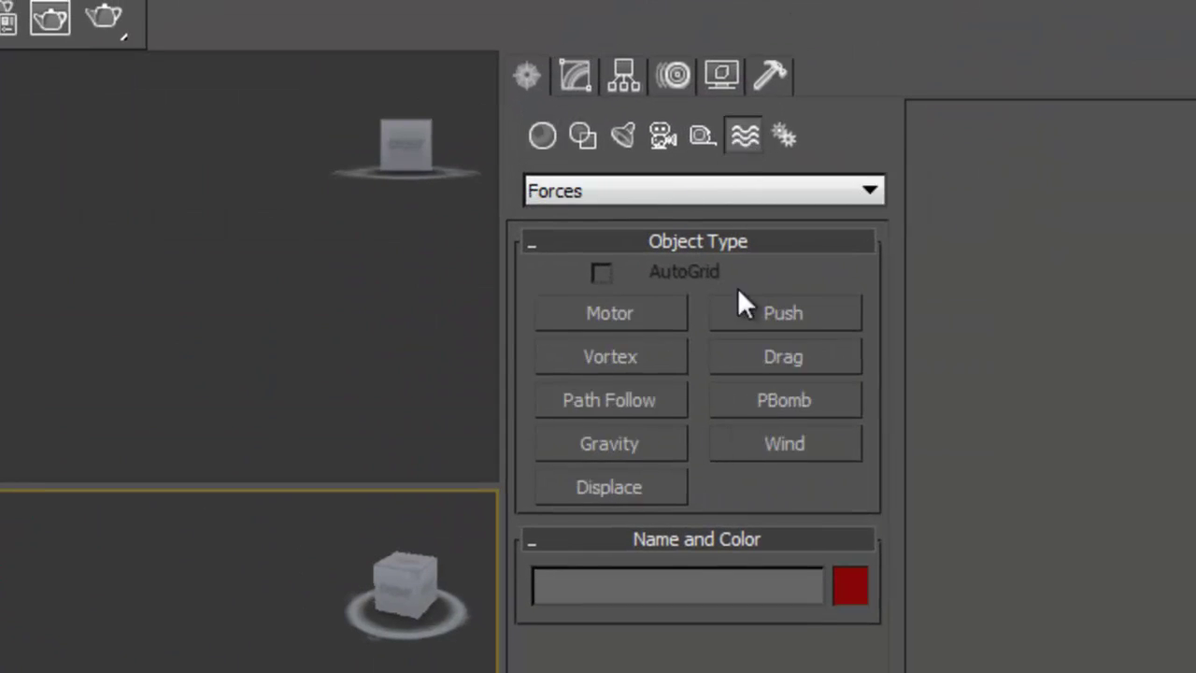
{"action": "left_click", "coordinate": [690, 198]}
{"action": "left_click", "coordinate": [680, 266]}
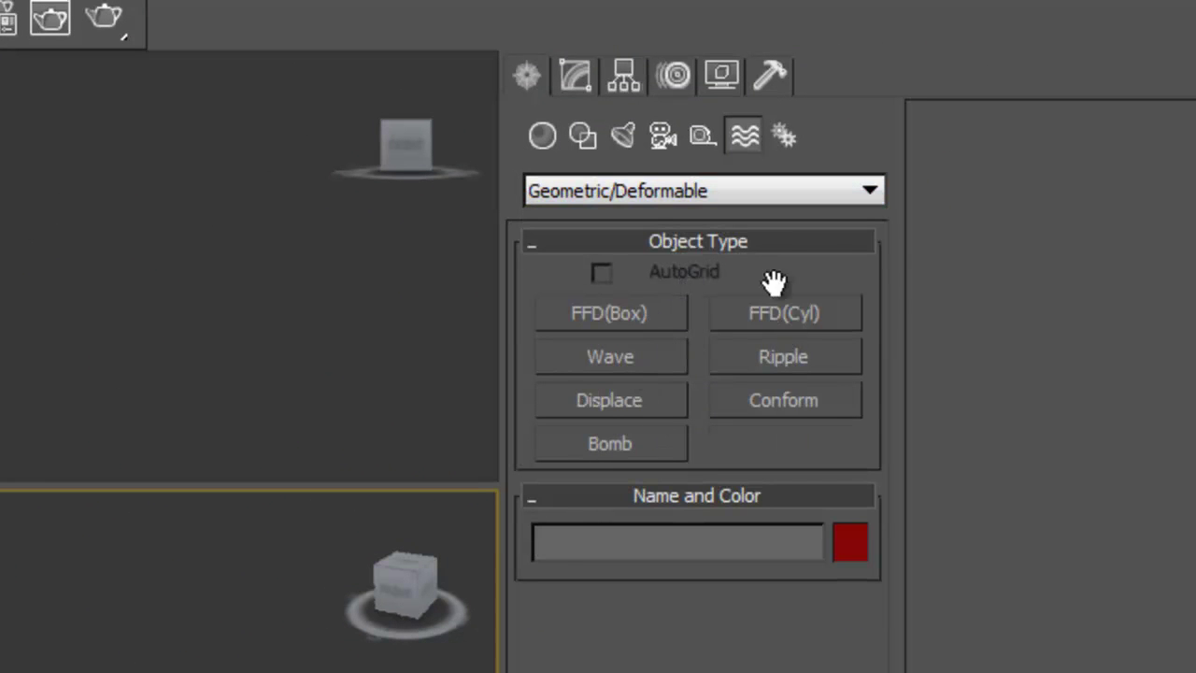
{"action": "left_click", "coordinate": [775, 316]}
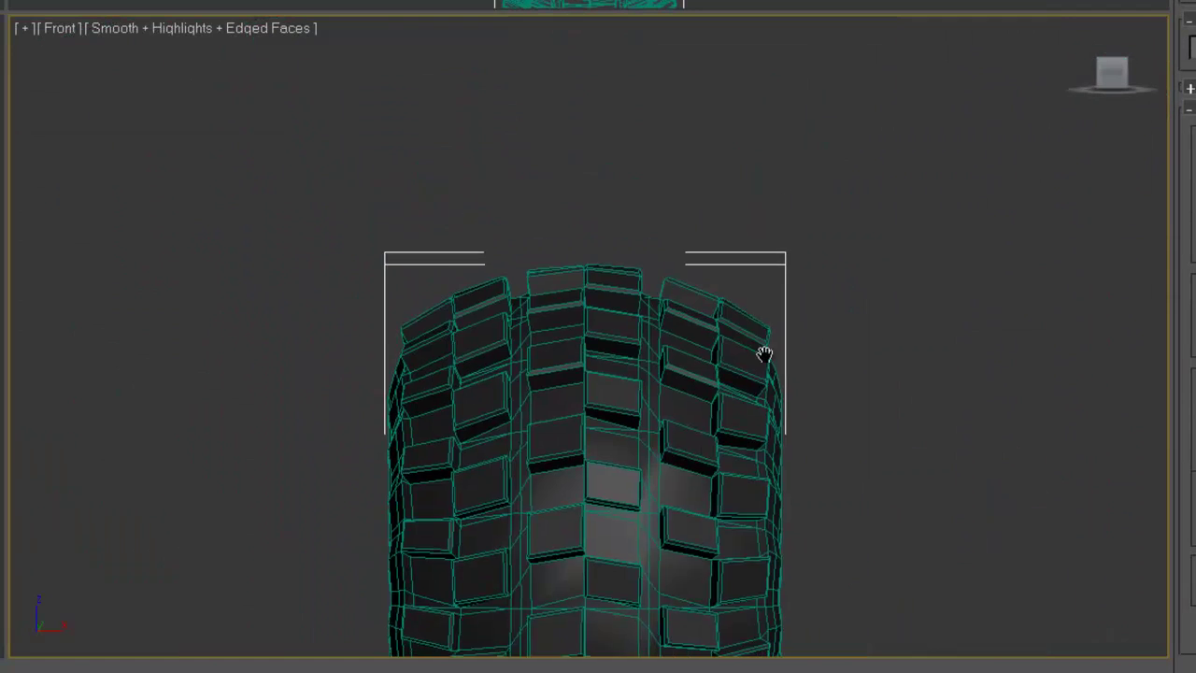
Switch the main view to Left and zoom extents on the tire.
{"action": "middle_click_drag", "start_coordinate": [764, 353], "coordinate": [794, 137]}
{"action": "key", "text": "l"}
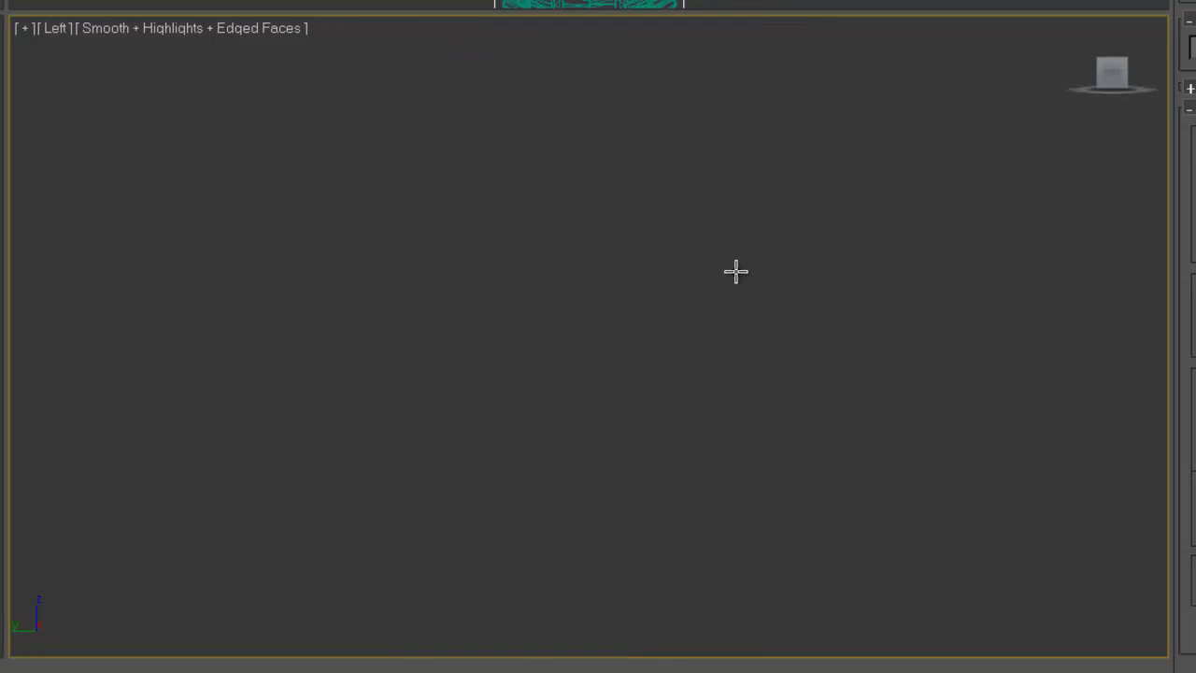
{"action": "key", "text": "z"}
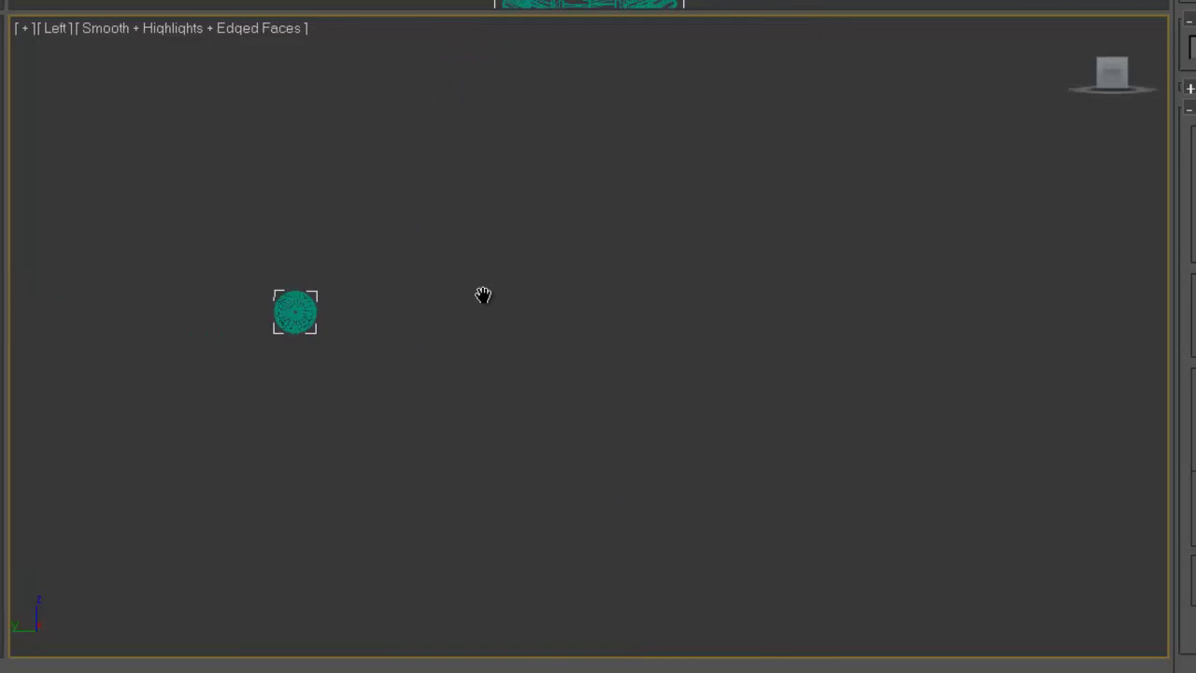
{"action": "scroll", "coordinate": [707, 388], "scroll_direction": "up", "scroll_amount": 5}
{"action": "scroll", "coordinate": [758, 358], "scroll_direction": "up", "scroll_amount": 3}
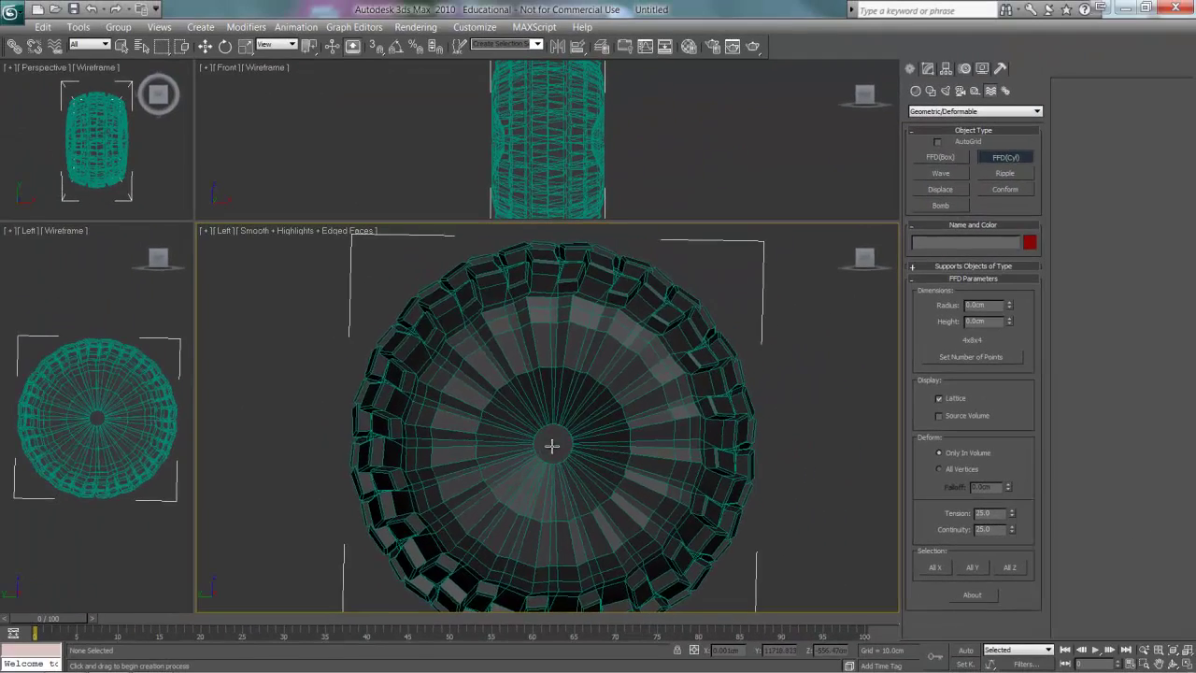
{"action": "scroll", "coordinate": [551, 443], "scroll_direction": "down", "scroll_amount": 3}
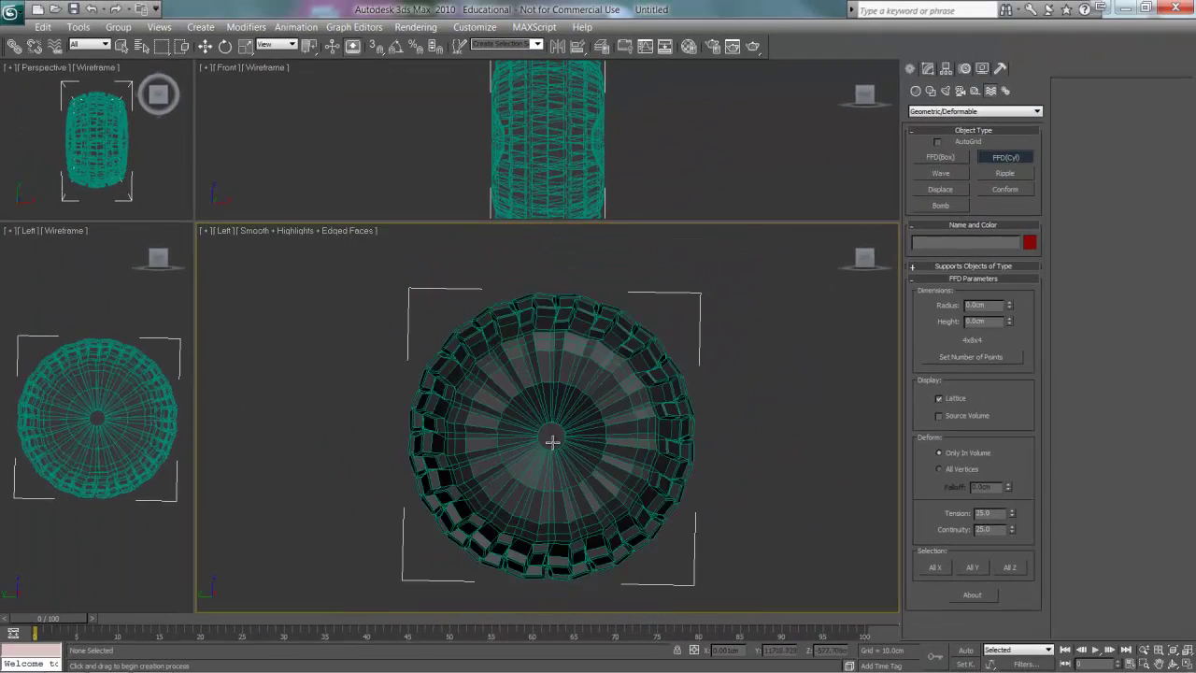
Drag out the FFD01 cylindrical lattice and show its parameters in the Modify panel.
{"action": "left_click_drag", "start_coordinate": [528, 423], "coordinate": [476, 340]}
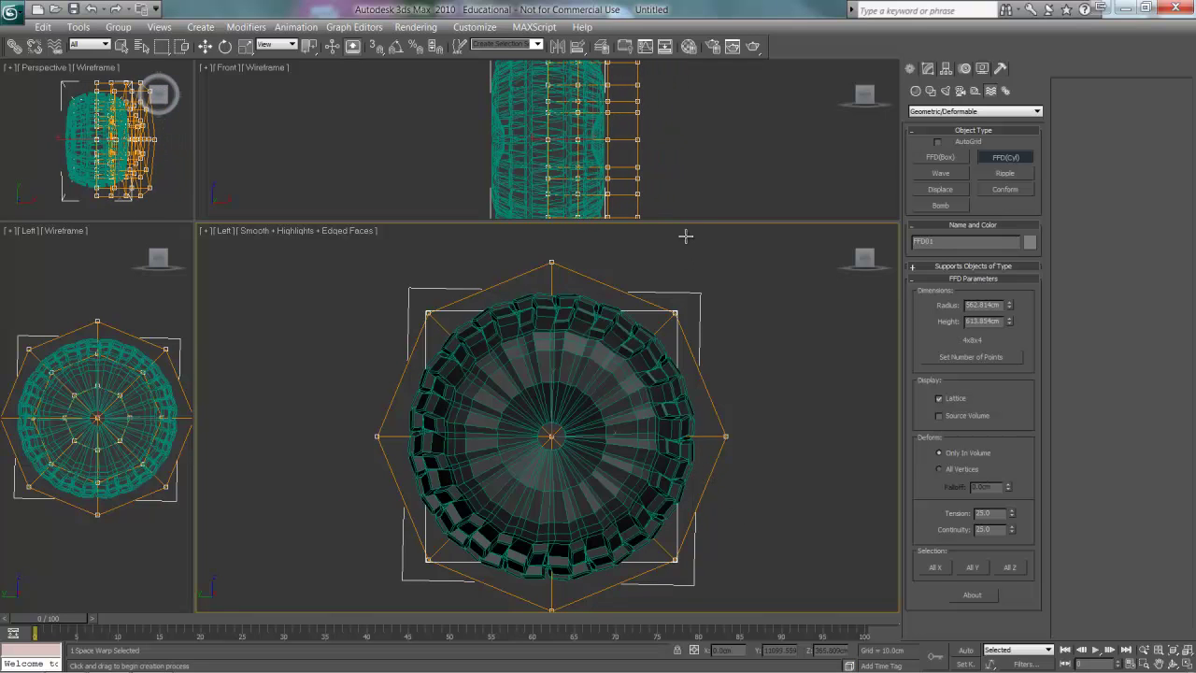
{"action": "left_click_drag", "start_coordinate": [686, 223], "coordinate": [687, 405]}
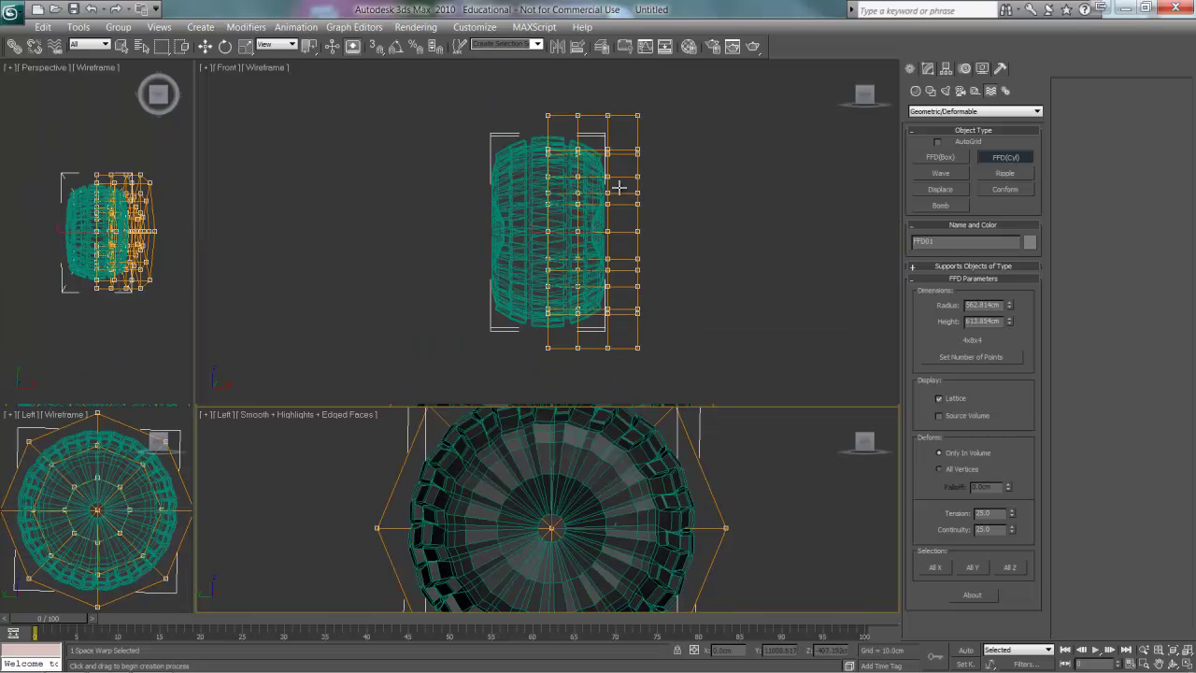
{"action": "left_click", "coordinate": [928, 69]}
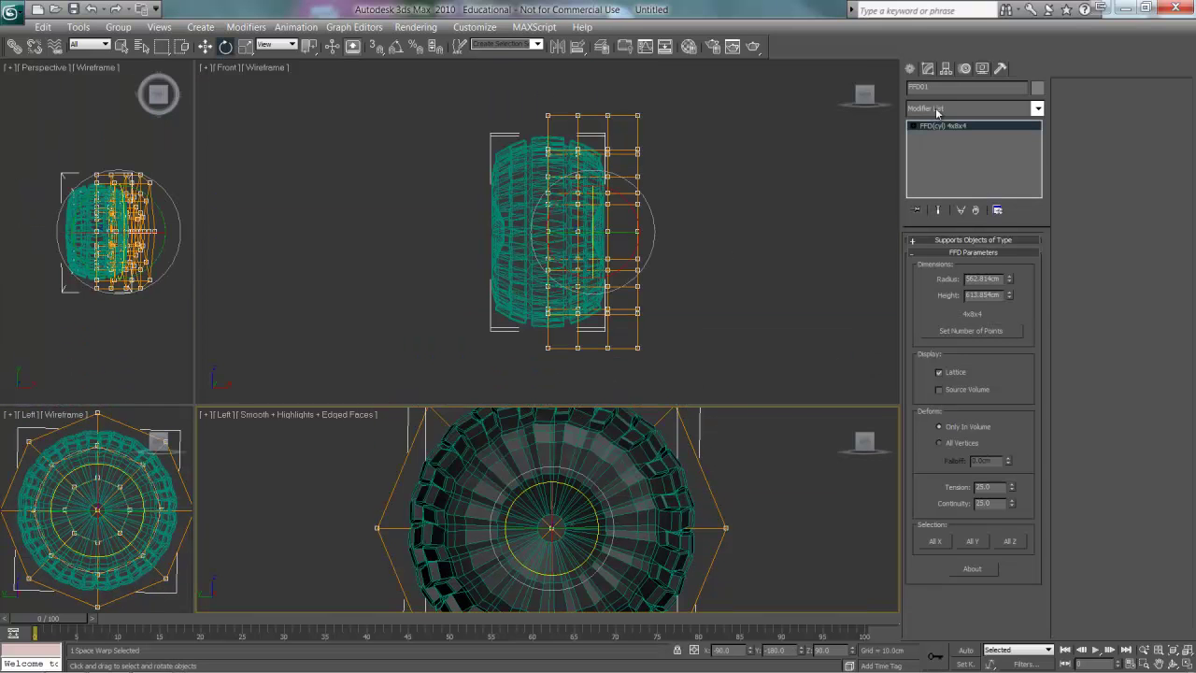
Activate Select and Move and reselect FFD01.
{"action": "left_click", "coordinate": [204, 46]}
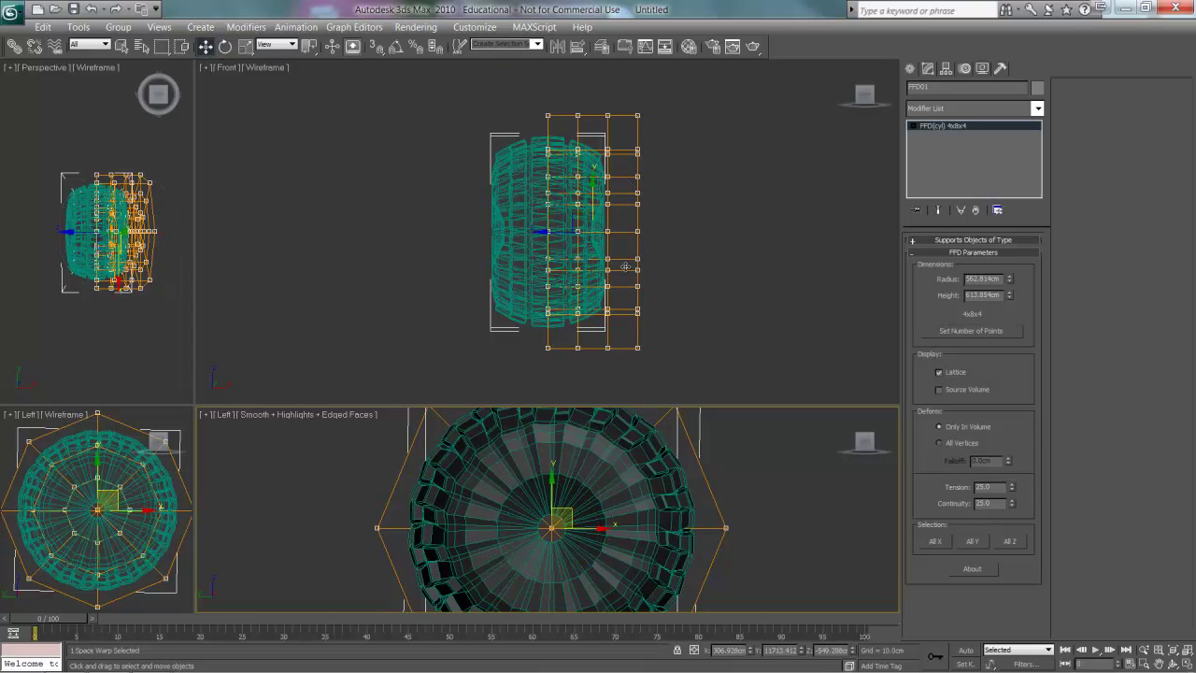
{"action": "left_click", "coordinate": [553, 232]}
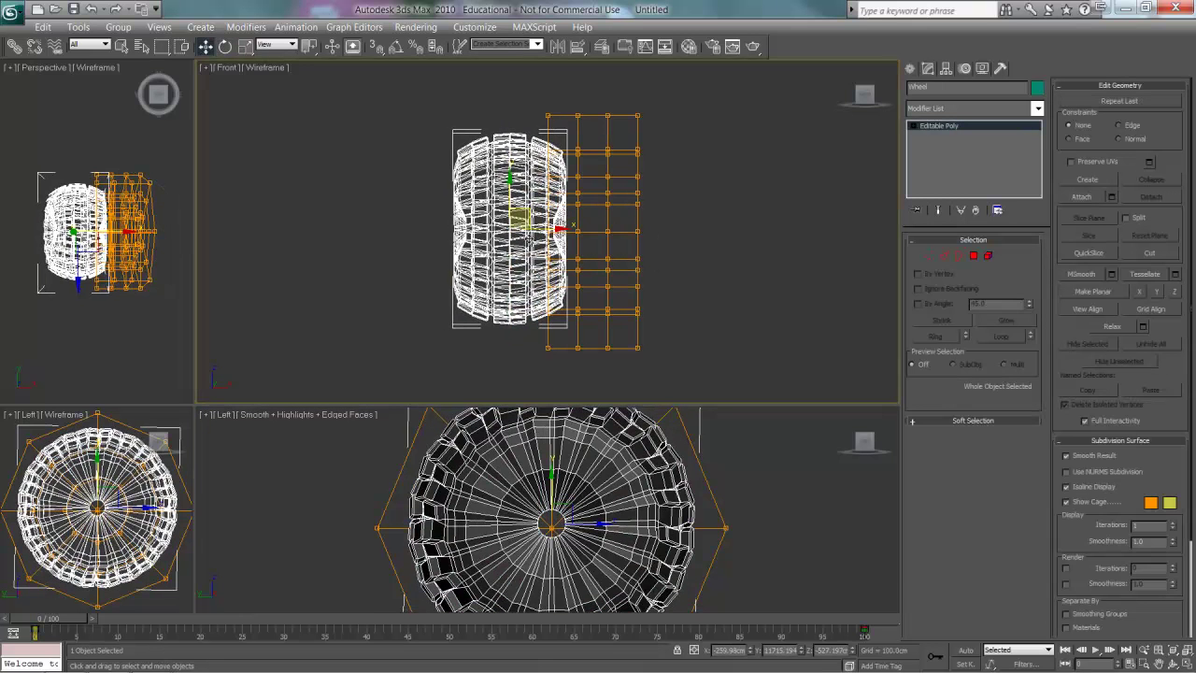
{"action": "left_click", "coordinate": [597, 241]}
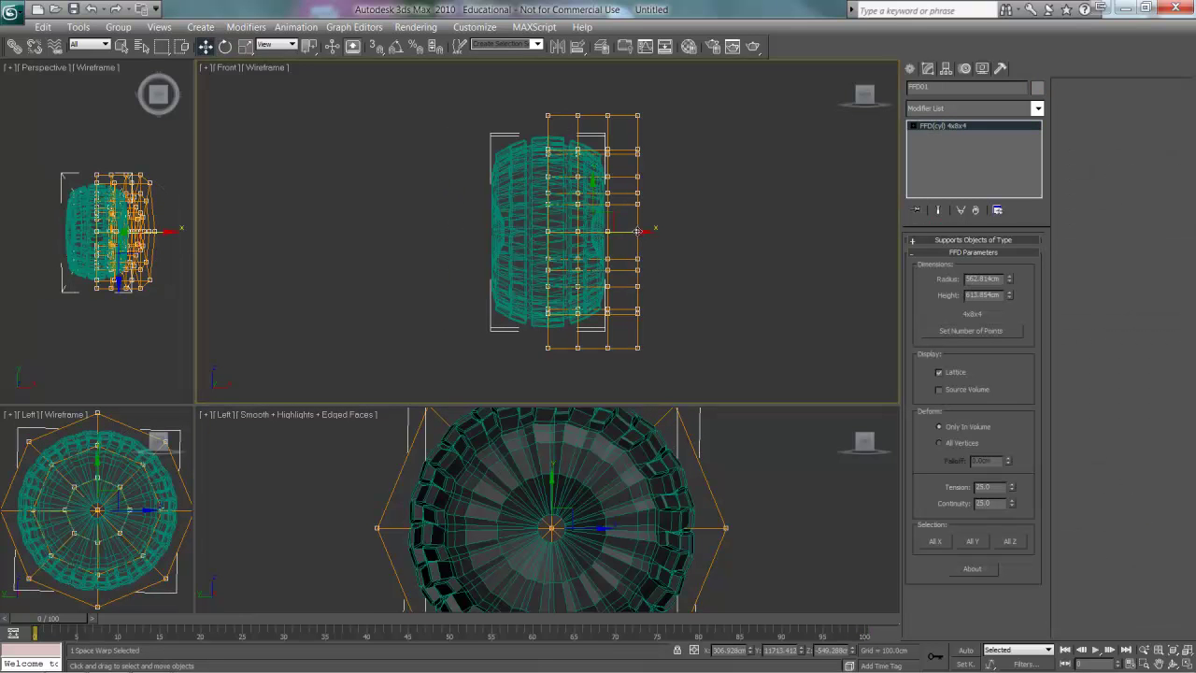
Centre FFD01 on the tire, raise its height and reduce its radius to about 518 cm.
{"action": "left_click_drag", "start_coordinate": [640, 241], "coordinate": [592, 230]}
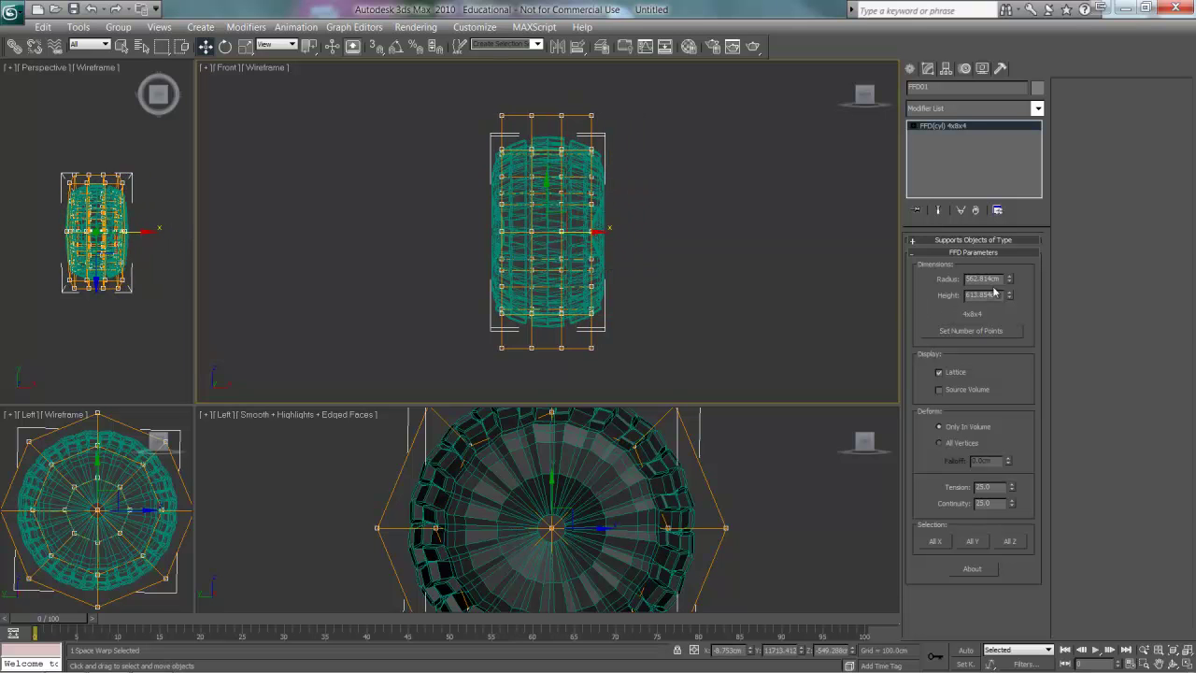
{"action": "left_click_drag", "start_coordinate": [1008, 296], "coordinate": [993, 269]}
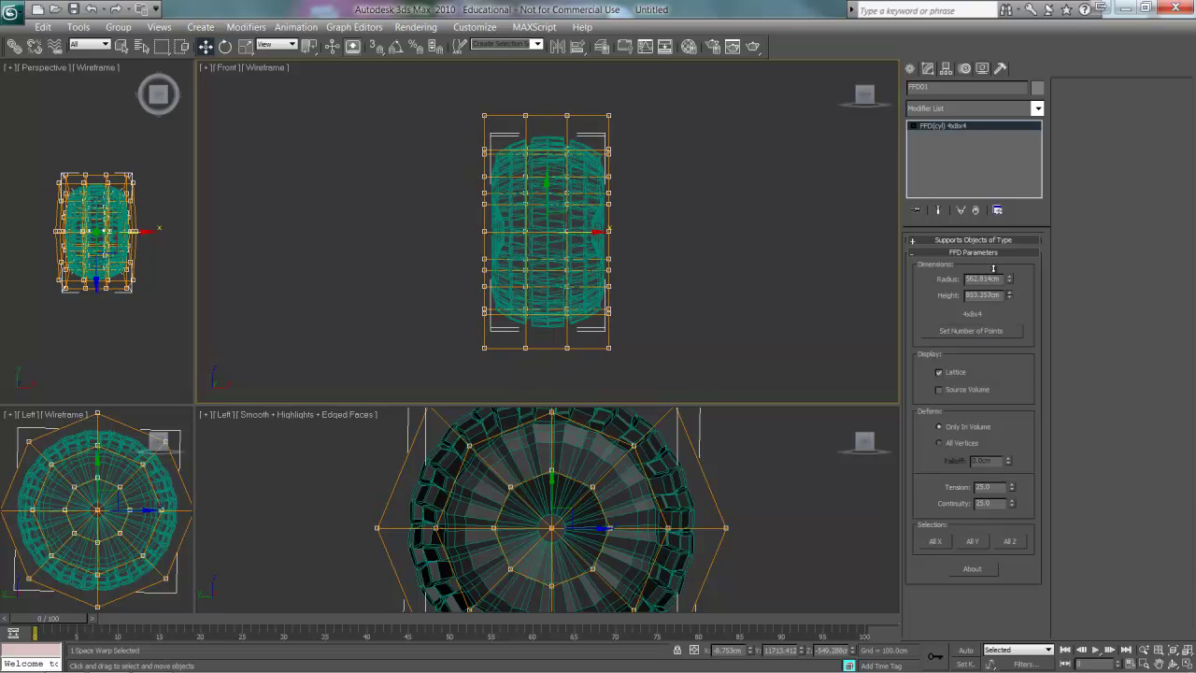
{"action": "left_click_drag", "start_coordinate": [591, 306], "coordinate": [592, 314]}
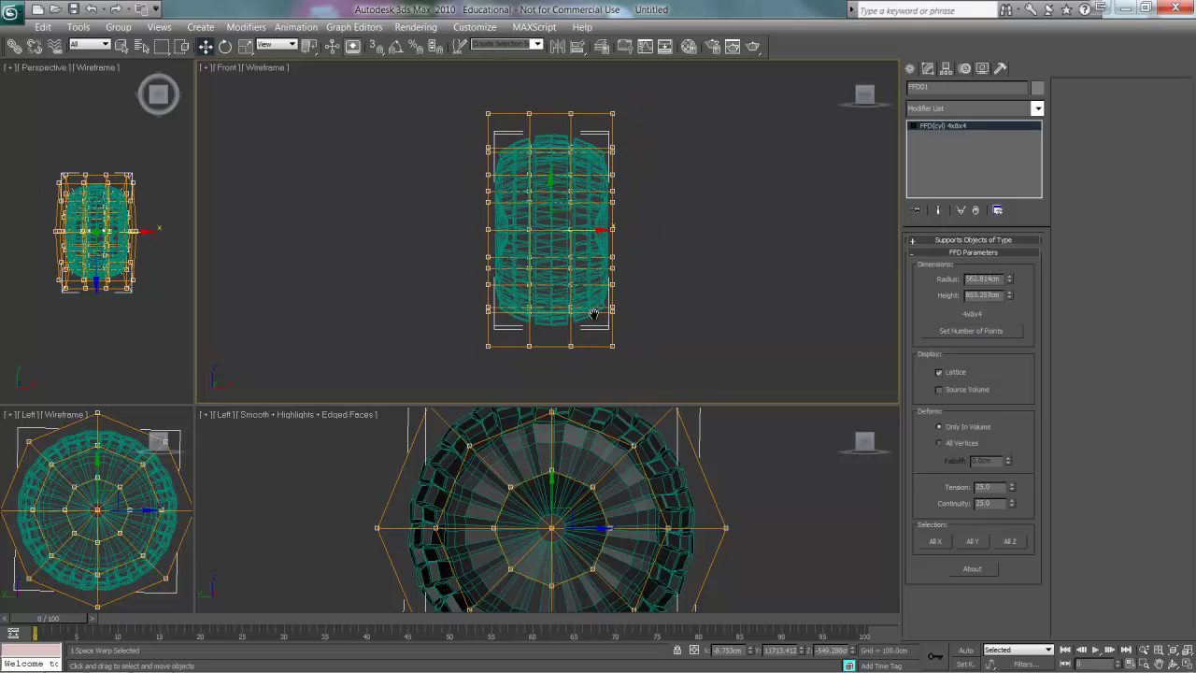
{"action": "left_click_drag", "start_coordinate": [1007, 283], "coordinate": [1011, 280]}
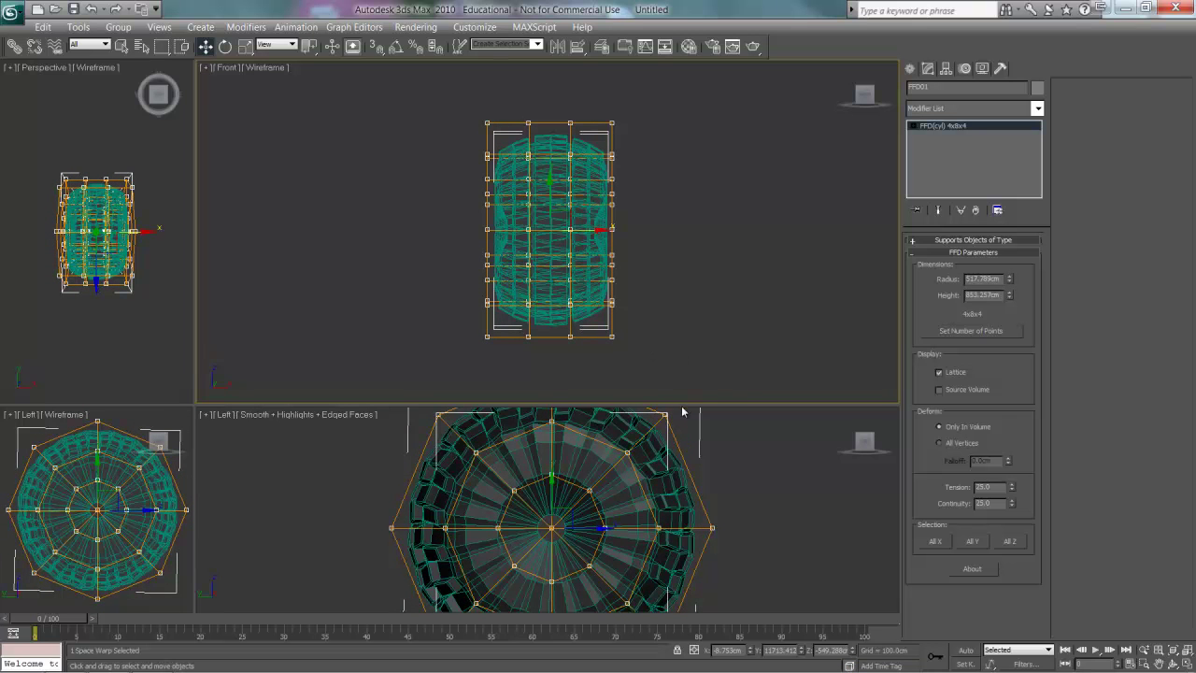
{"action": "left_click_drag", "start_coordinate": [682, 404], "coordinate": [679, 153]}
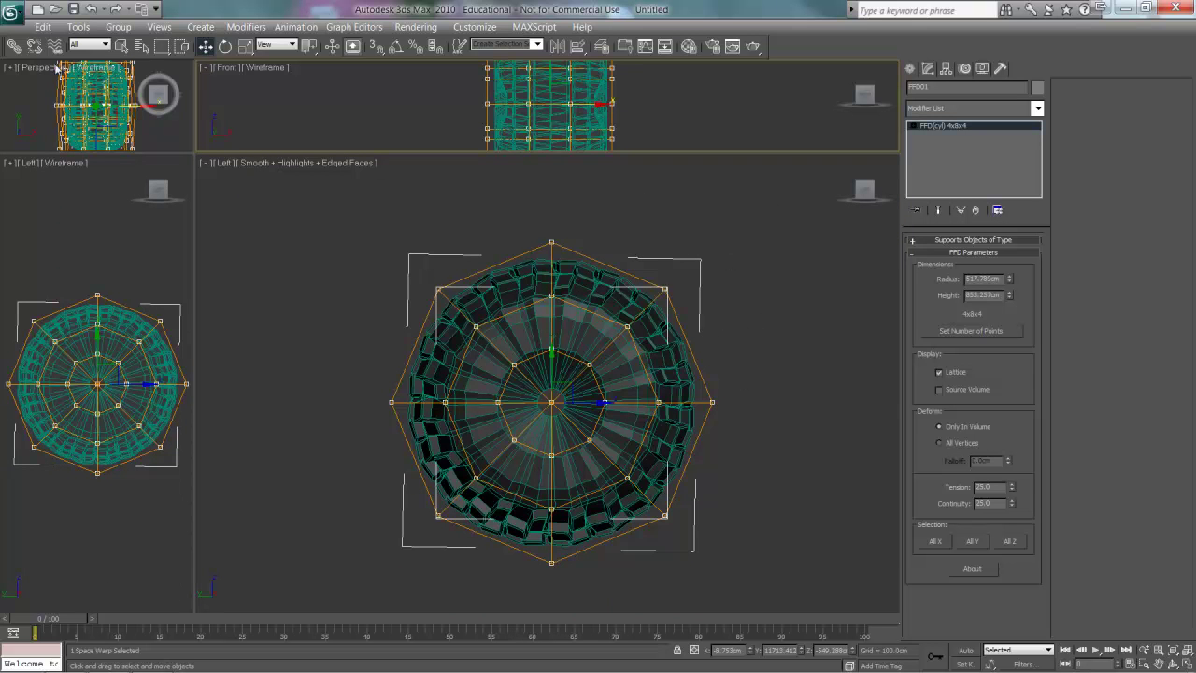
Bind the tire mesh to FFD01 using Bind to Space Warp.
{"action": "left_click", "coordinate": [785, 303]}
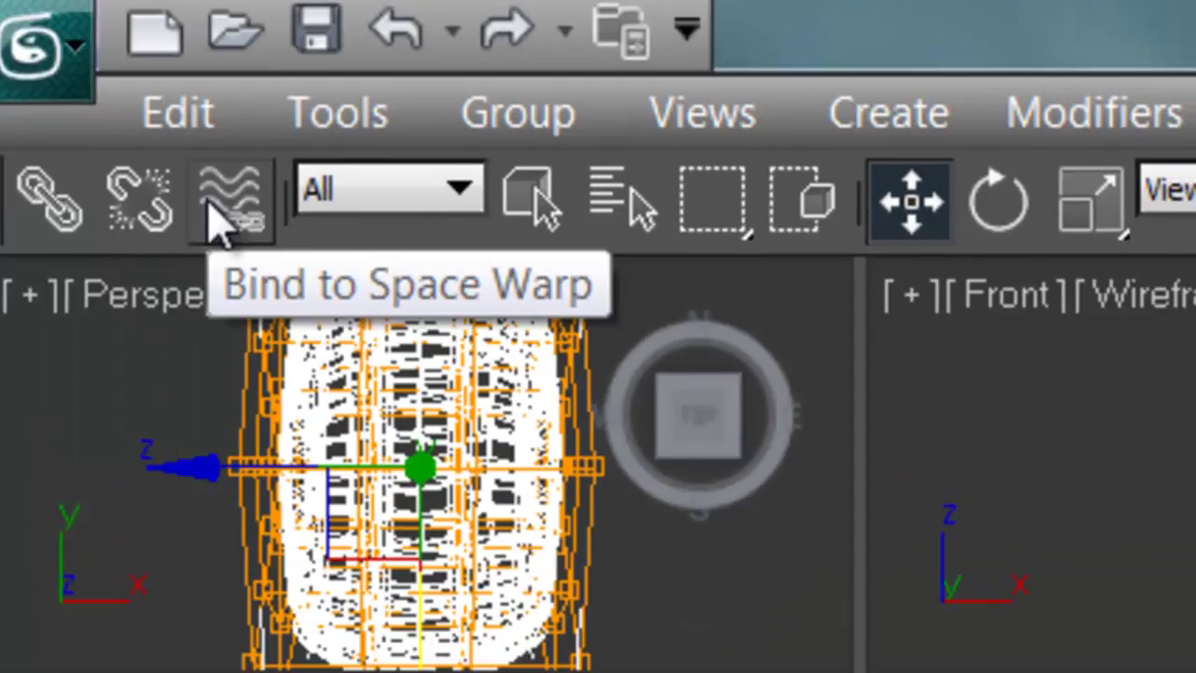
{"action": "left_click", "coordinate": [241, 225]}
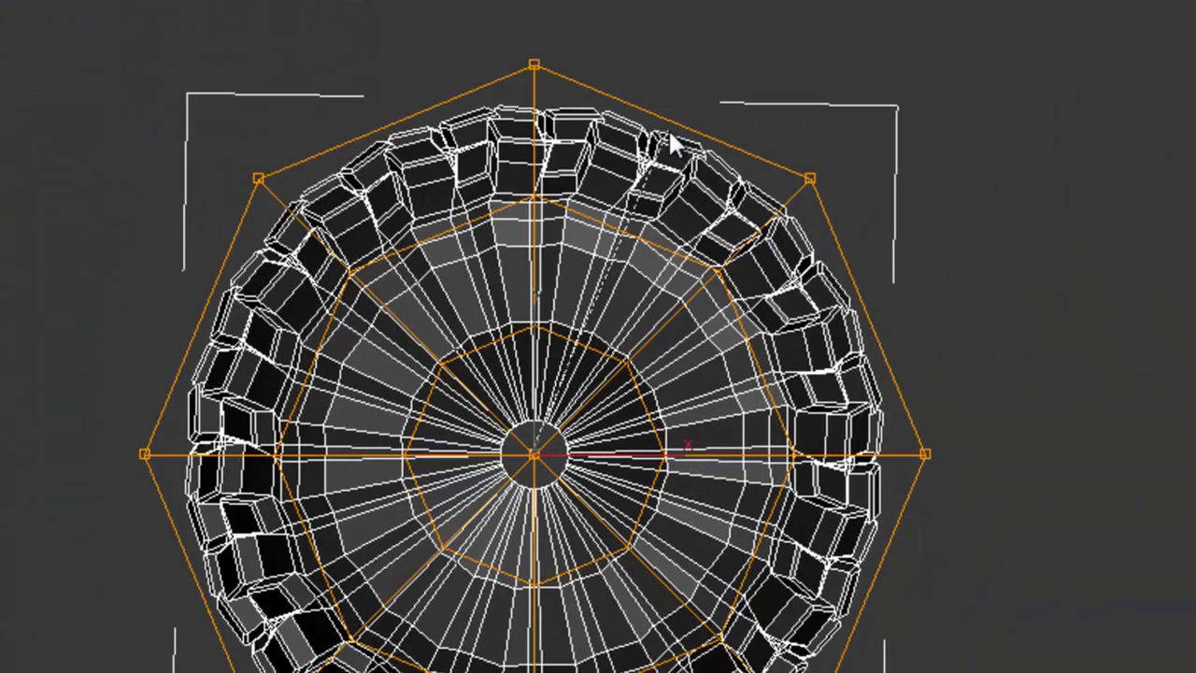
{"action": "left_click_drag", "start_coordinate": [667, 128], "coordinate": [663, 115]}
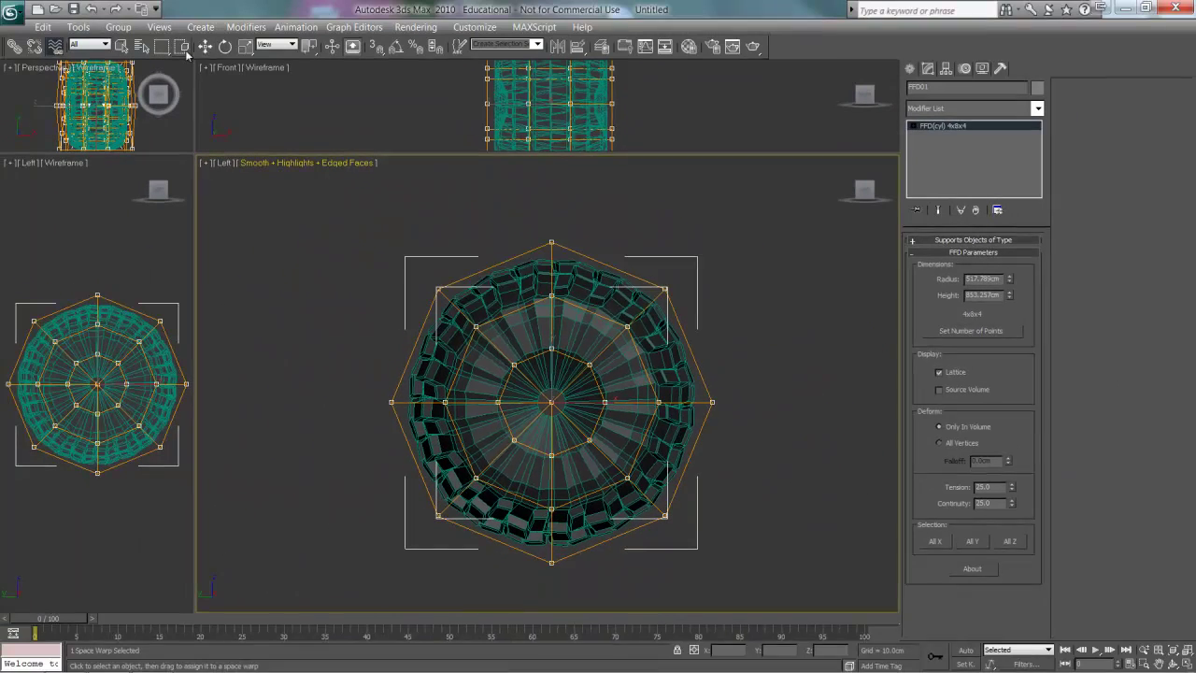
{"action": "left_click", "coordinate": [205, 46]}
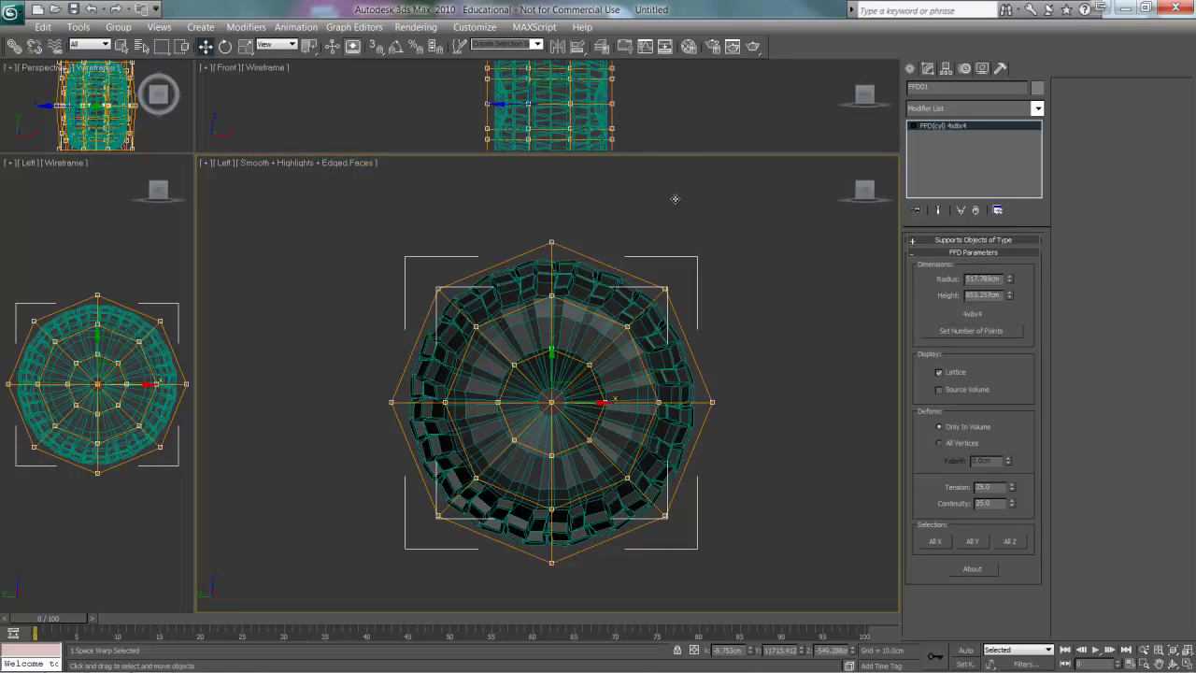
Enter FFD01's Control Points sub-level and marquee-select the bottom lattice point.
{"action": "left_click", "coordinate": [565, 295]}
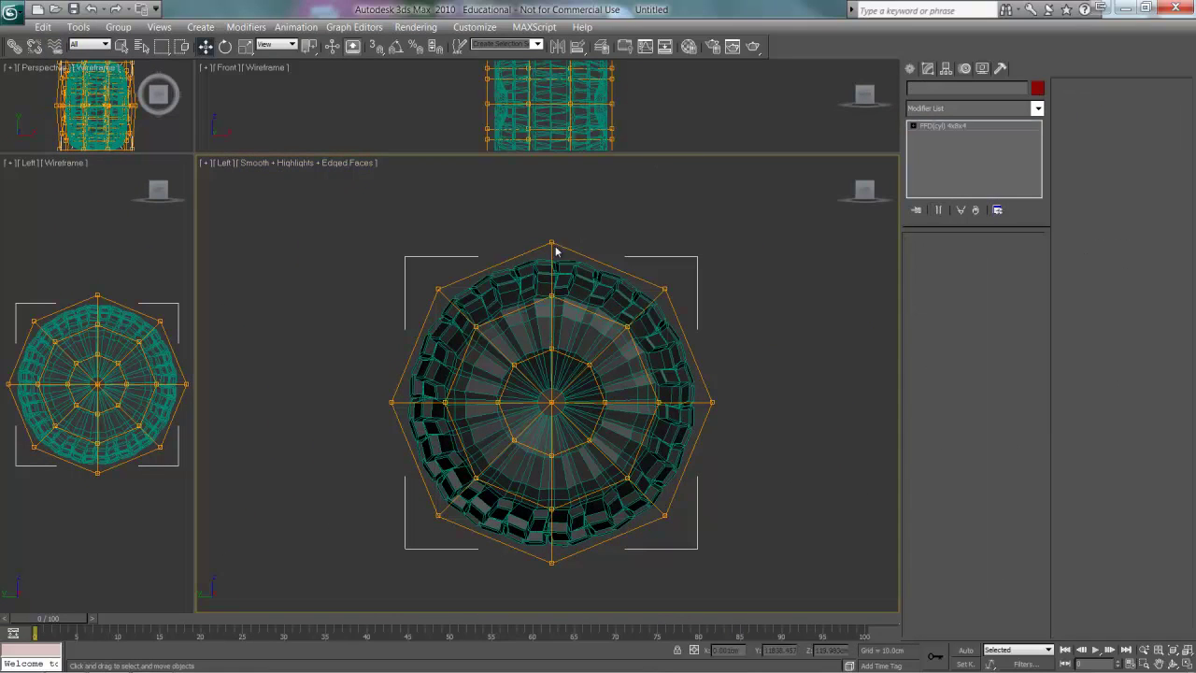
{"action": "left_click", "coordinate": [917, 126]}
{"action": "left_click", "coordinate": [948, 136]}
{"action": "middle_click_drag", "start_coordinate": [629, 572], "coordinate": [652, 514]}
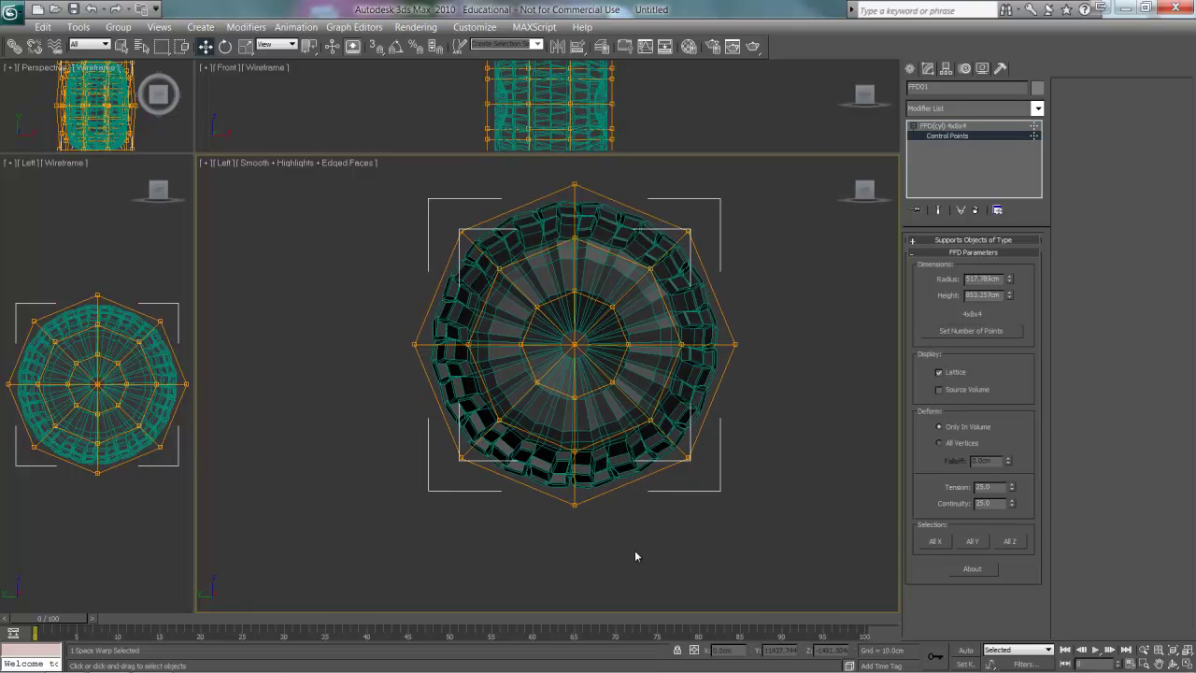
{"action": "mouse_move", "coordinate": [630, 554]}
{"action": "left_mouse_down"}
{"action": "mouse_move", "coordinate": [568, 493]}
{"action": "mouse_move", "coordinate": [587, 453]}
{"action": "mouse_move", "coordinate": [576, 427]}
{"action": "mouse_move", "coordinate": [583, 444]}
{"action": "left_mouse_up"}
{"action": "mouse_move", "coordinate": [489, 457]}
{"action": "middle_mouse_down"}
{"action": "mouse_move", "coordinate": [465, 510]}
{"action": "mouse_move", "coordinate": [454, 493]}
{"action": "middle_mouse_up"}
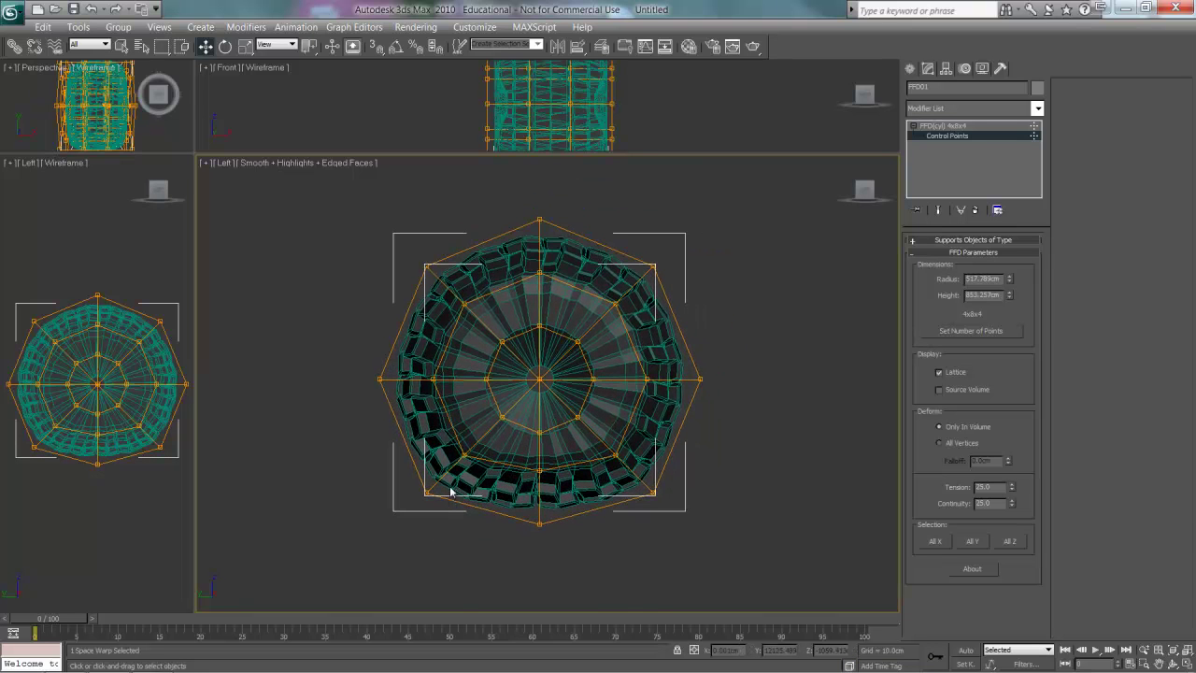
In Front view, raise the bottom-middle control points to flatten the tread.
{"action": "key", "text": "f"}
{"action": "middle_click_drag", "start_coordinate": [565, 355], "coordinate": [561, 196]}
{"action": "scroll", "coordinate": [565, 435], "scroll_direction": "up", "scroll_amount": 3}
{"action": "middle_click_drag", "start_coordinate": [571, 450], "coordinate": [567, 440]}
{"action": "left_click_drag", "start_coordinate": [601, 527], "coordinate": [451, 467]}
{"action": "left_click_drag", "start_coordinate": [523, 451], "coordinate": [523, 425]}
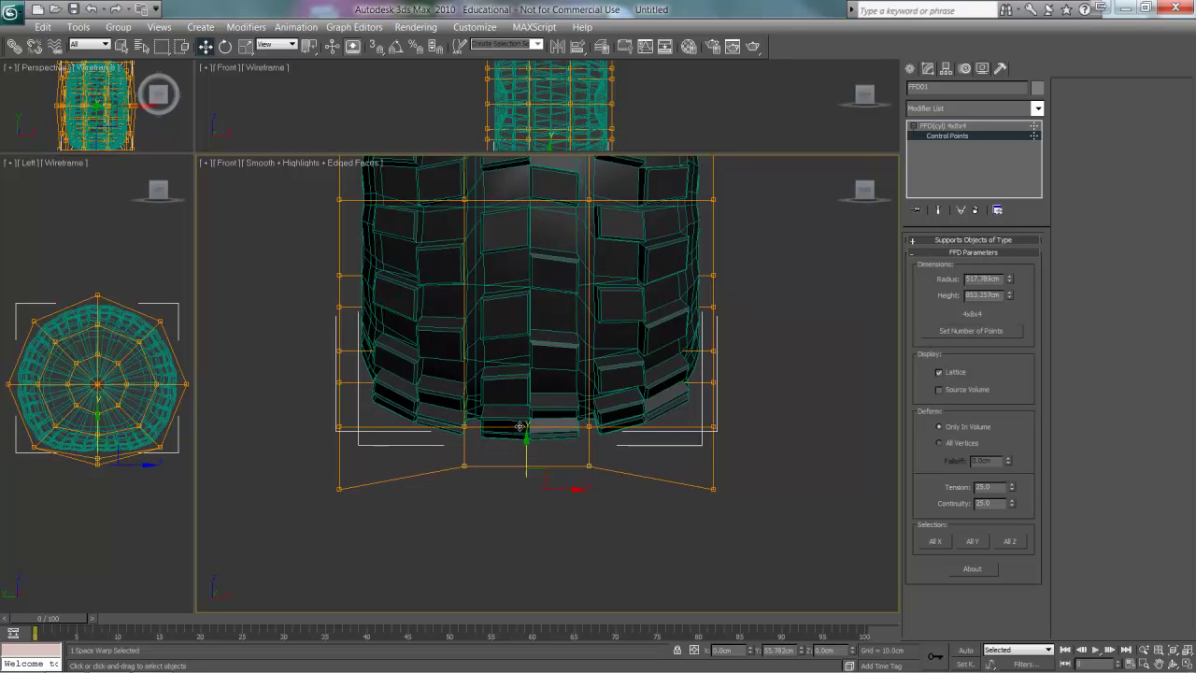
{"action": "left_click_drag", "start_coordinate": [755, 518], "coordinate": [667, 394]}
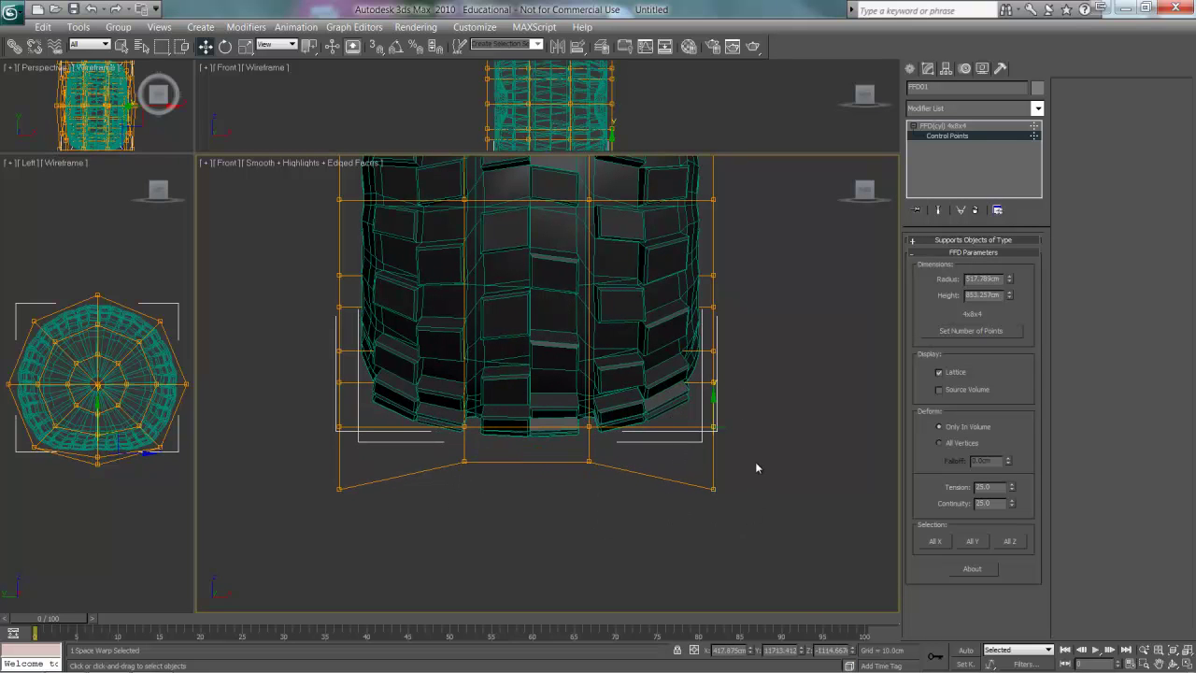
Pull the right-side control points outward from the tire.
{"action": "left_click_drag", "start_coordinate": [774, 493], "coordinate": [689, 402]}
{"action": "left_click_drag", "start_coordinate": [744, 447], "coordinate": [878, 440]}
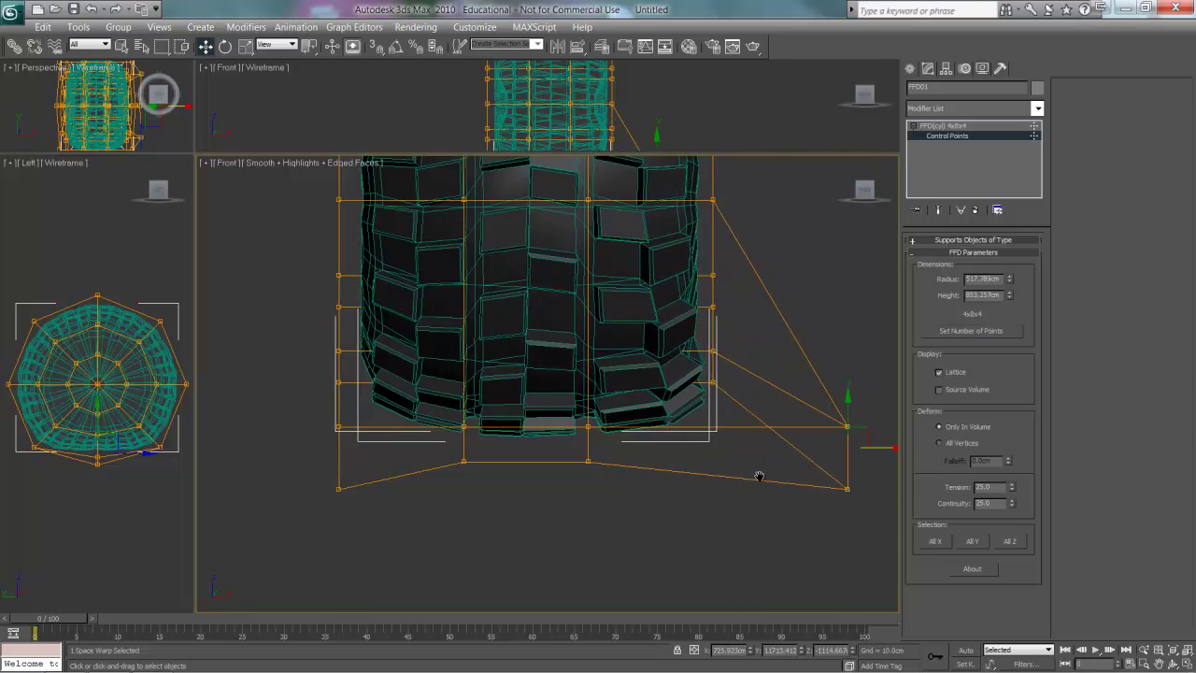
{"action": "scroll", "coordinate": [756, 502], "scroll_direction": "up", "scroll_amount": 1}
{"action": "scroll", "coordinate": [756, 502], "scroll_direction": "up", "scroll_amount": 2}
{"action": "scroll", "coordinate": [767, 303], "scroll_direction": "down", "scroll_amount": 4}
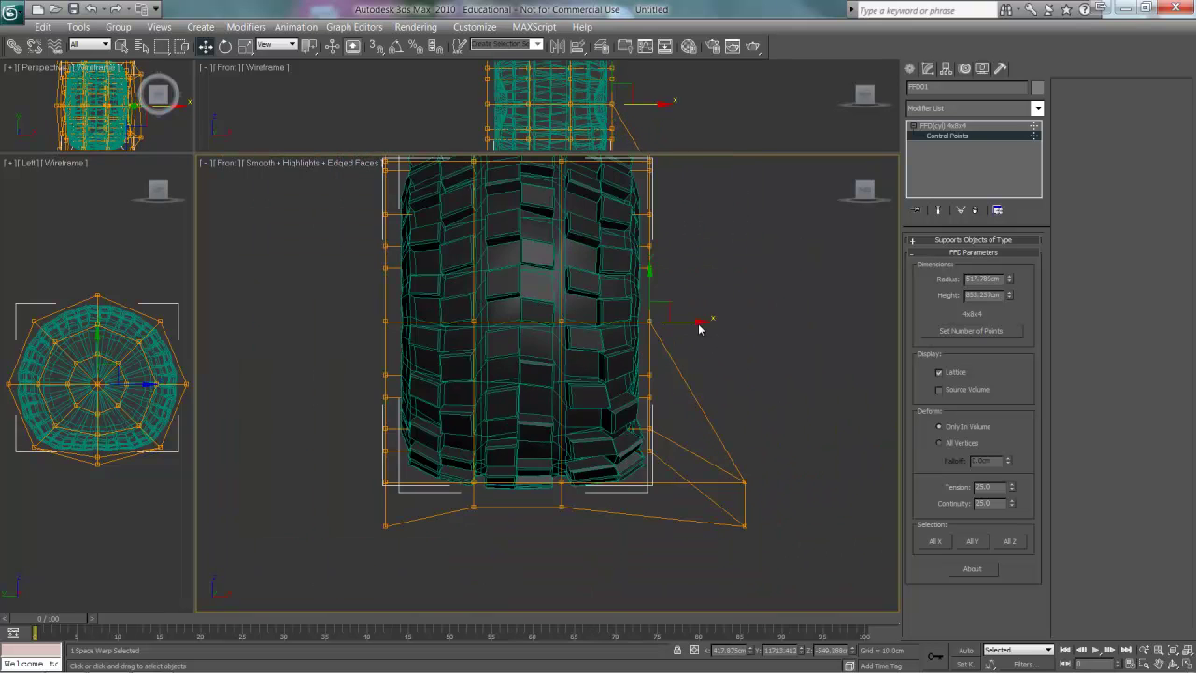
{"action": "left_click_drag", "start_coordinate": [699, 322], "coordinate": [695, 320]}
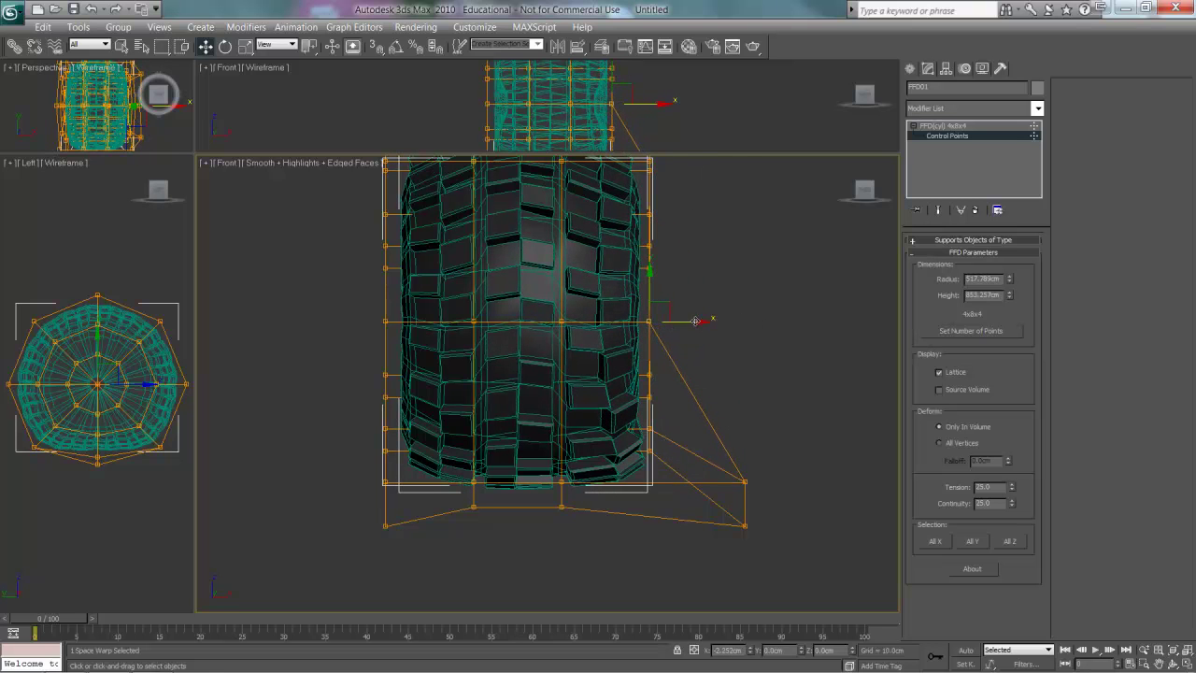
Push the lower-right and lower-left corner points outward to widen the bottom.
{"action": "mouse_move", "coordinate": [651, 415]}
{"action": "left_mouse_down"}
{"action": "mouse_move", "coordinate": [684, 400]}
{"action": "mouse_move", "coordinate": [698, 408]}
{"action": "left_mouse_up"}
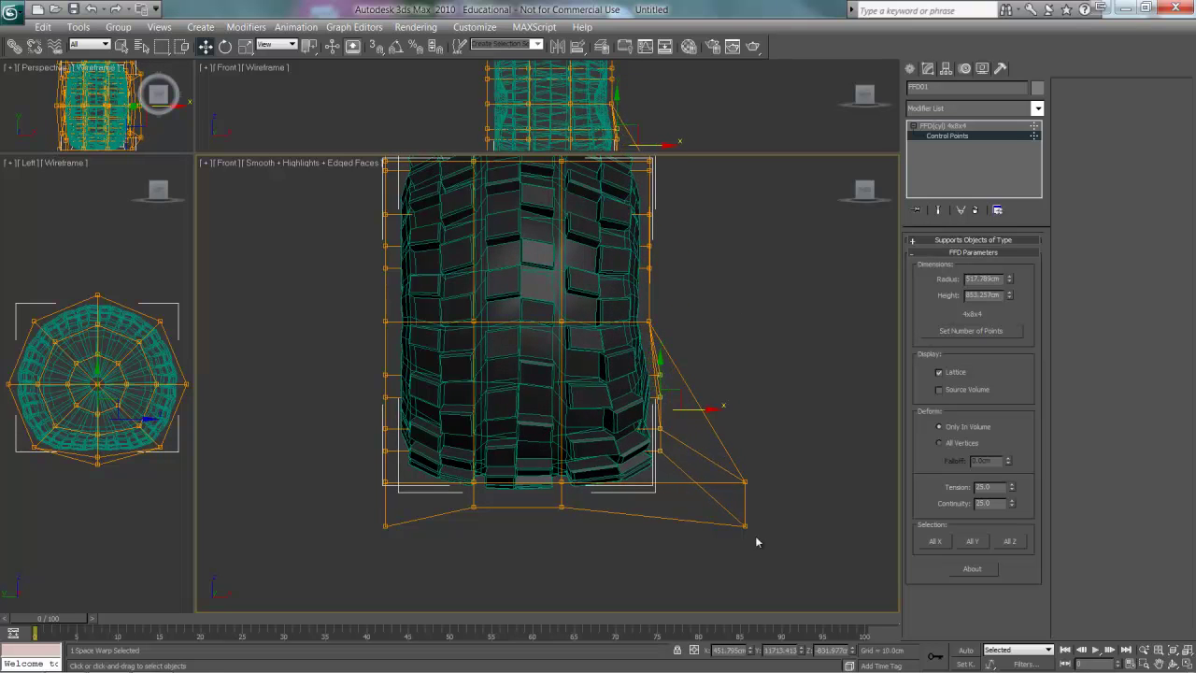
{"action": "left_click", "coordinate": [746, 483]}
{"action": "left_click_drag", "start_coordinate": [773, 510], "coordinate": [817, 510]}
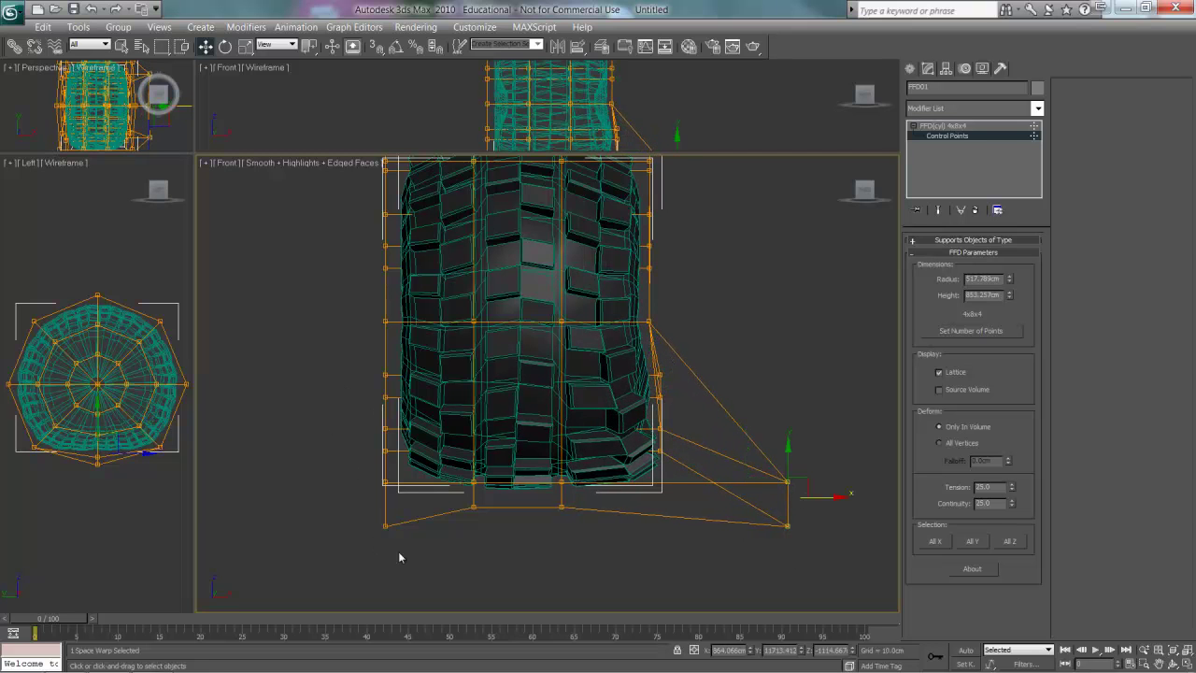
{"action": "mouse_move", "coordinate": [360, 465]}
{"action": "left_mouse_down"}
{"action": "mouse_move", "coordinate": [398, 518]}
{"action": "mouse_move", "coordinate": [309, 492]}
{"action": "left_mouse_up"}
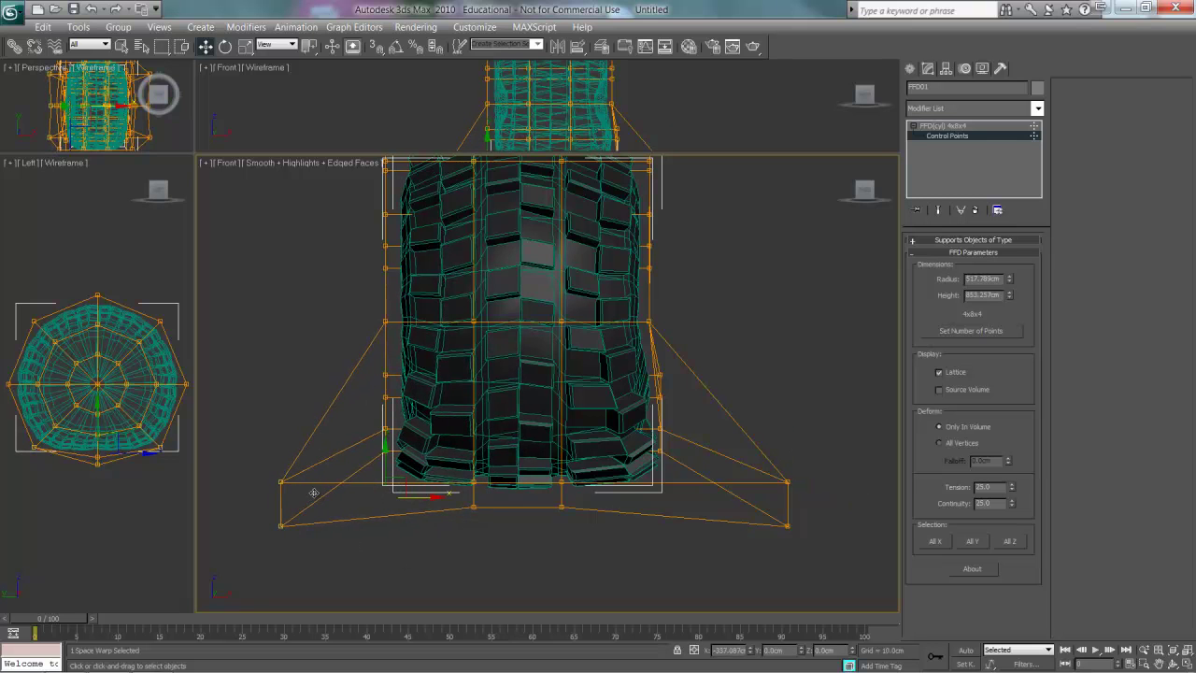
{"action": "left_click_drag", "start_coordinate": [308, 492], "coordinate": [309, 492]}
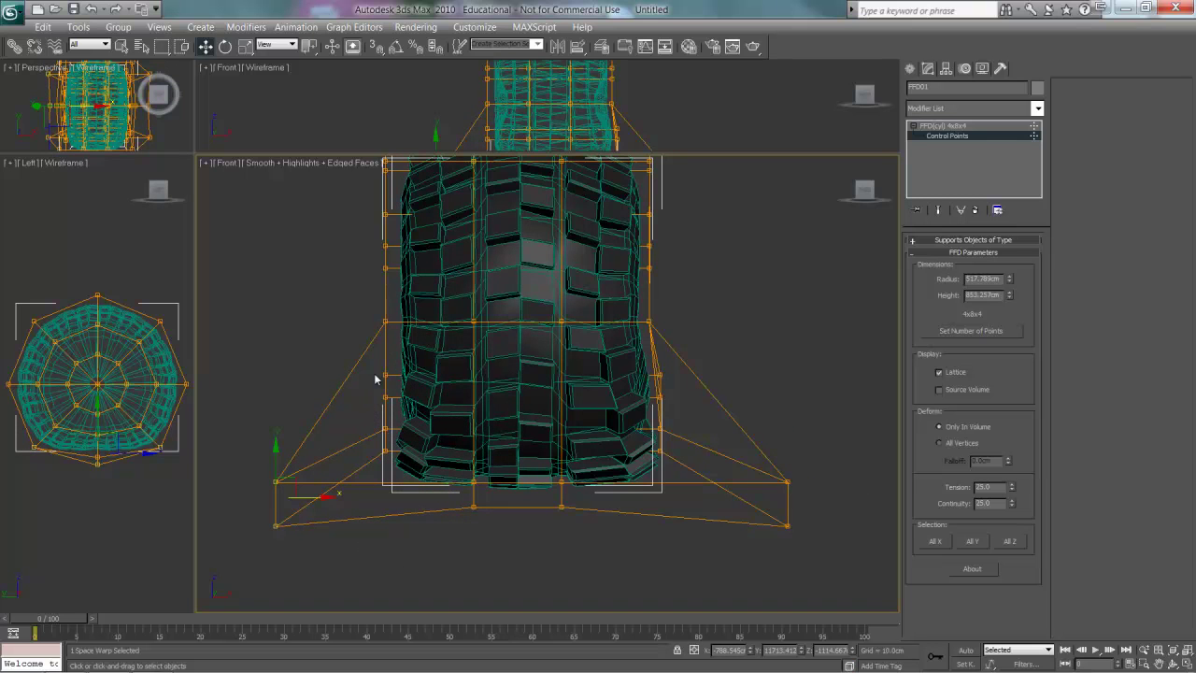
{"action": "left_click_drag", "start_coordinate": [394, 436], "coordinate": [400, 408]}
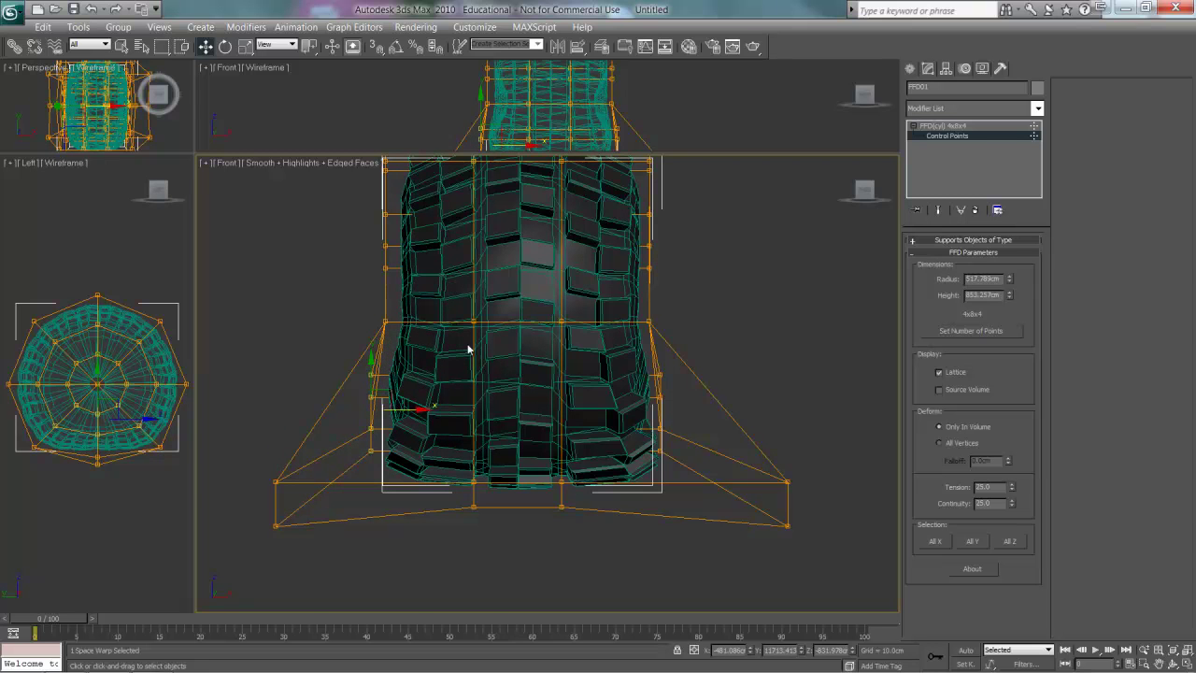
Recentre the front view and return to the Left view.
{"action": "middle_click_drag", "start_coordinate": [571, 372], "coordinate": [562, 365]}
{"action": "middle_click_drag", "start_coordinate": [542, 451], "coordinate": [529, 429]}
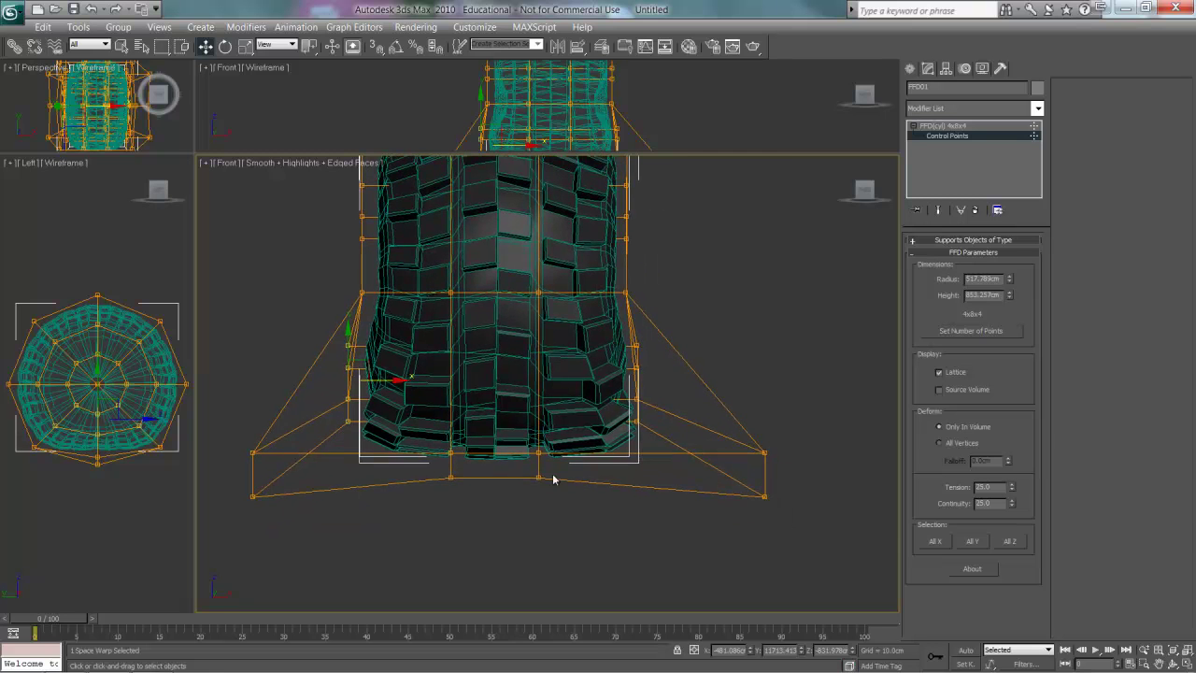
{"action": "mouse_move", "coordinate": [550, 367]}
{"action": "middle_mouse_down"}
{"action": "mouse_move", "coordinate": [580, 397]}
{"action": "mouse_move", "coordinate": [575, 461]}
{"action": "middle_mouse_up"}
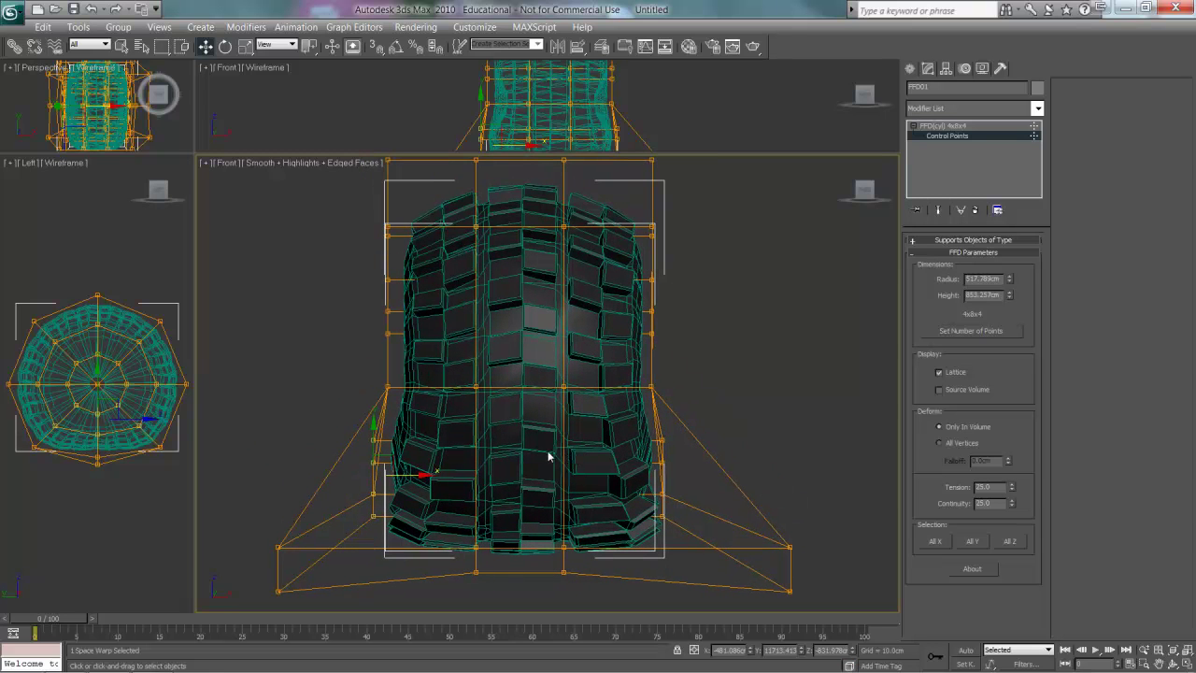
{"action": "key", "text": "l"}
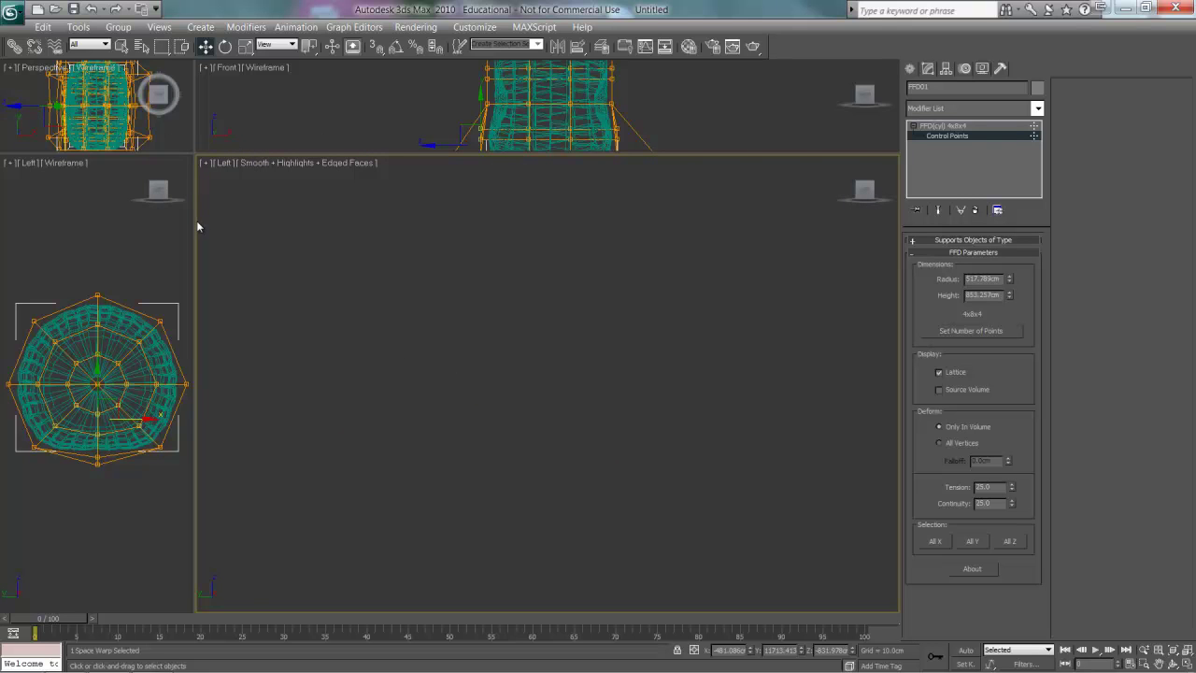
Enlarge the Left viewport and display it smooth shaded with edged faces.
{"action": "left_click_drag", "start_coordinate": [196, 220], "coordinate": [701, 221]}
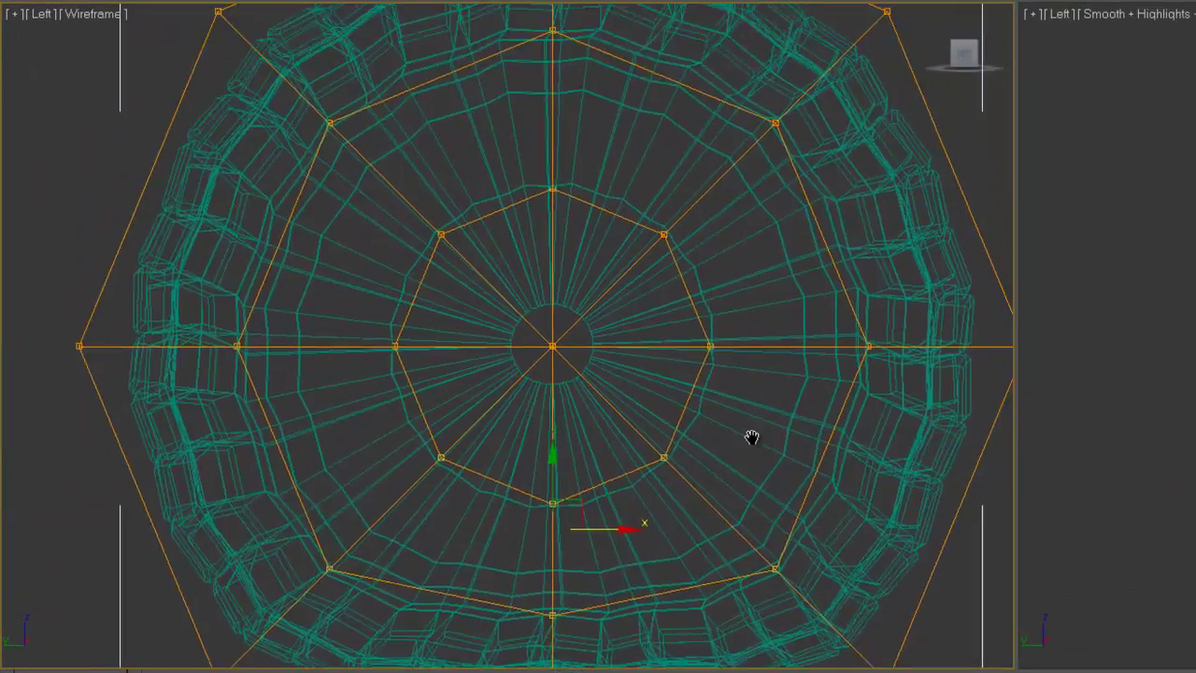
{"action": "scroll", "coordinate": [434, 222], "scroll_direction": "down", "scroll_amount": 3}
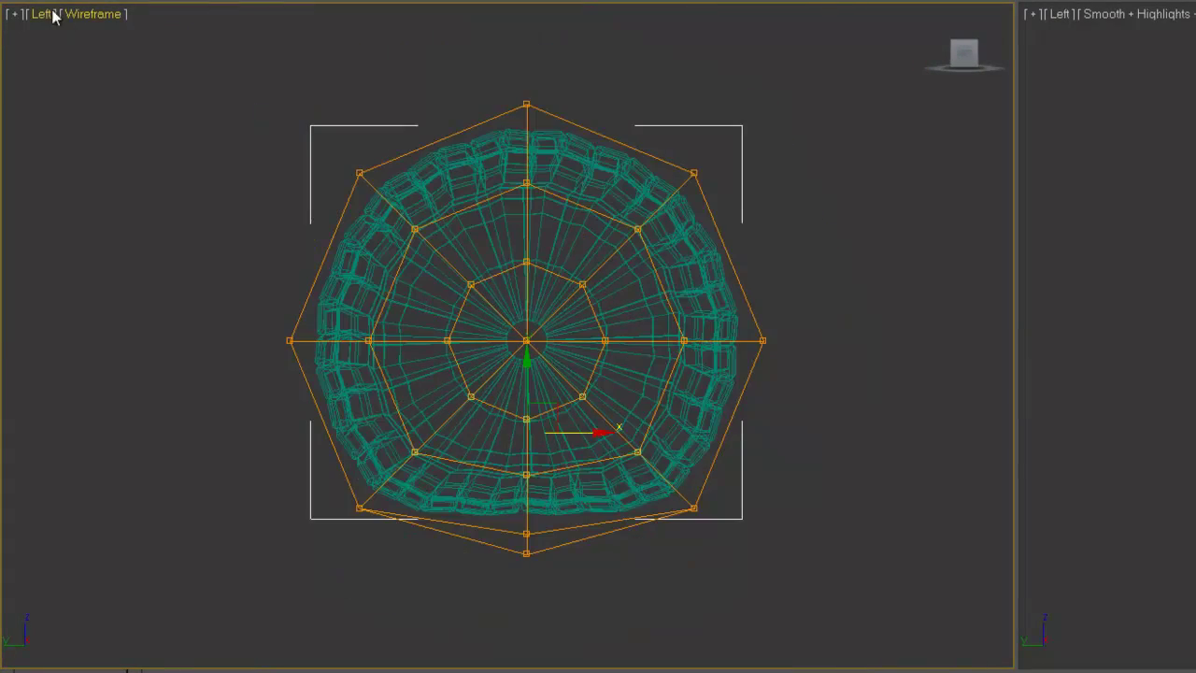
{"action": "key", "text": "F3"}
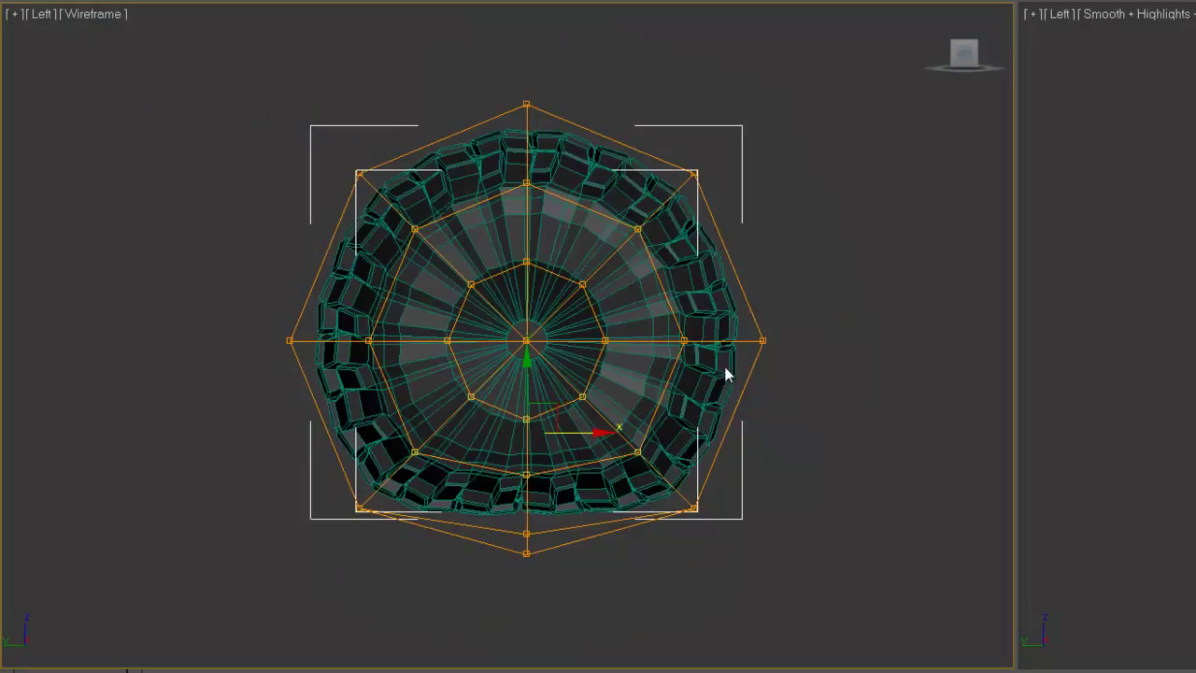
{"action": "key", "text": "F3"}
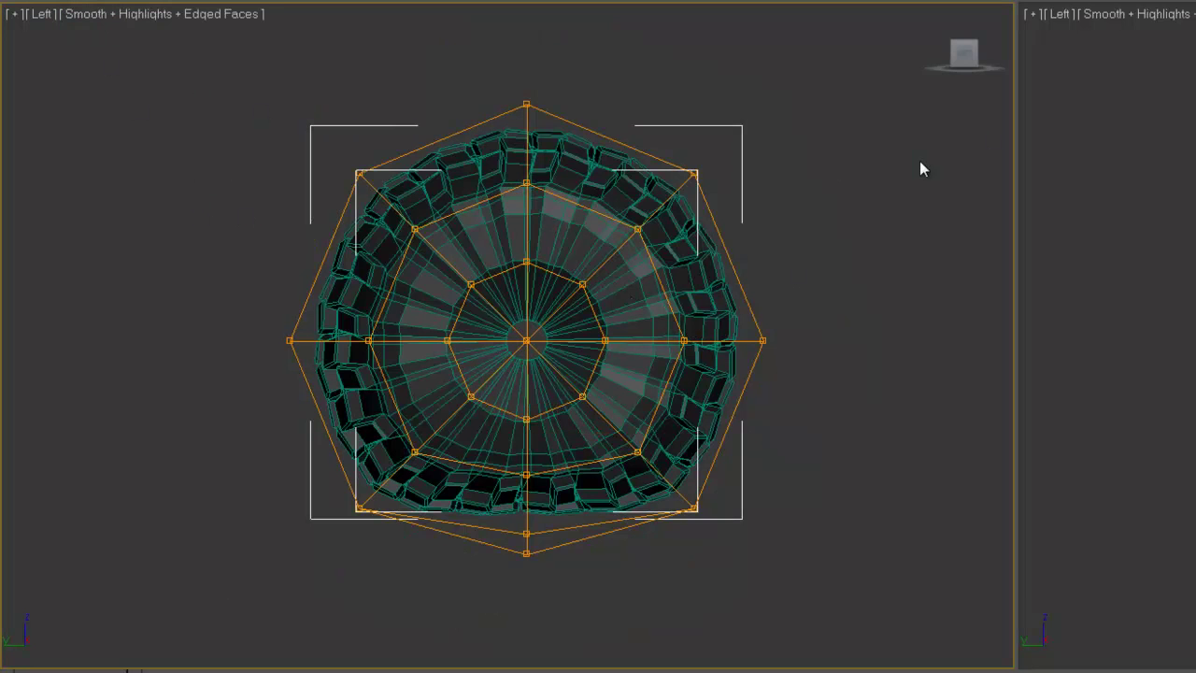
Leave control-point editing and rotate the tire slightly about its axle.
{"action": "key", "text": "w"}
{"action": "key", "text": "ctrl+b"}
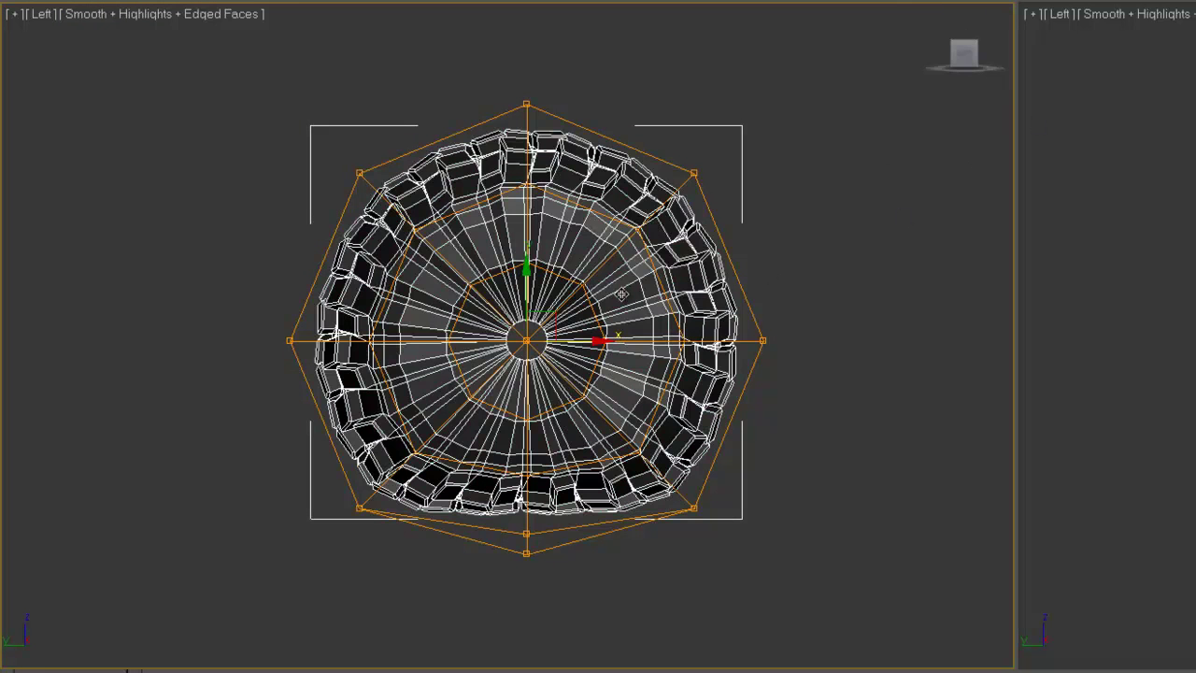
{"action": "key", "text": "e"}
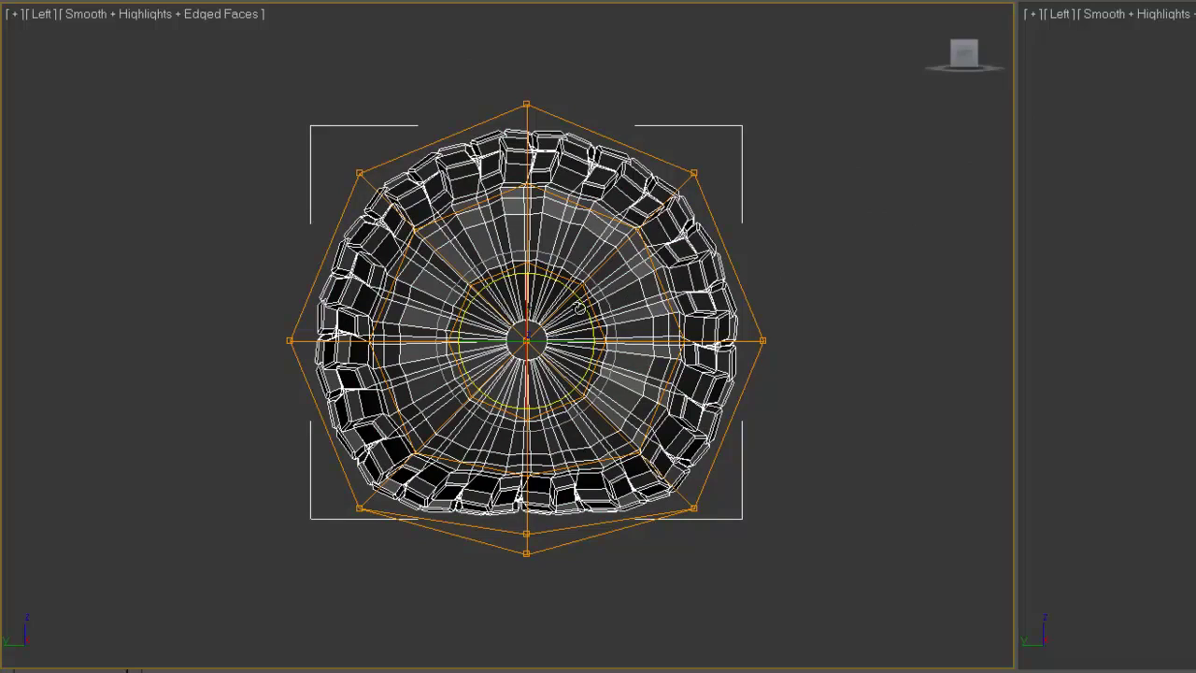
{"action": "mouse_move", "coordinate": [579, 309]}
{"action": "left_mouse_down"}
{"action": "mouse_move", "coordinate": [289, 153]}
{"action": "mouse_move", "coordinate": [822, 358]}
{"action": "mouse_move", "coordinate": [286, 197]}
{"action": "mouse_move", "coordinate": [578, 295]}
{"action": "left_mouse_up"}
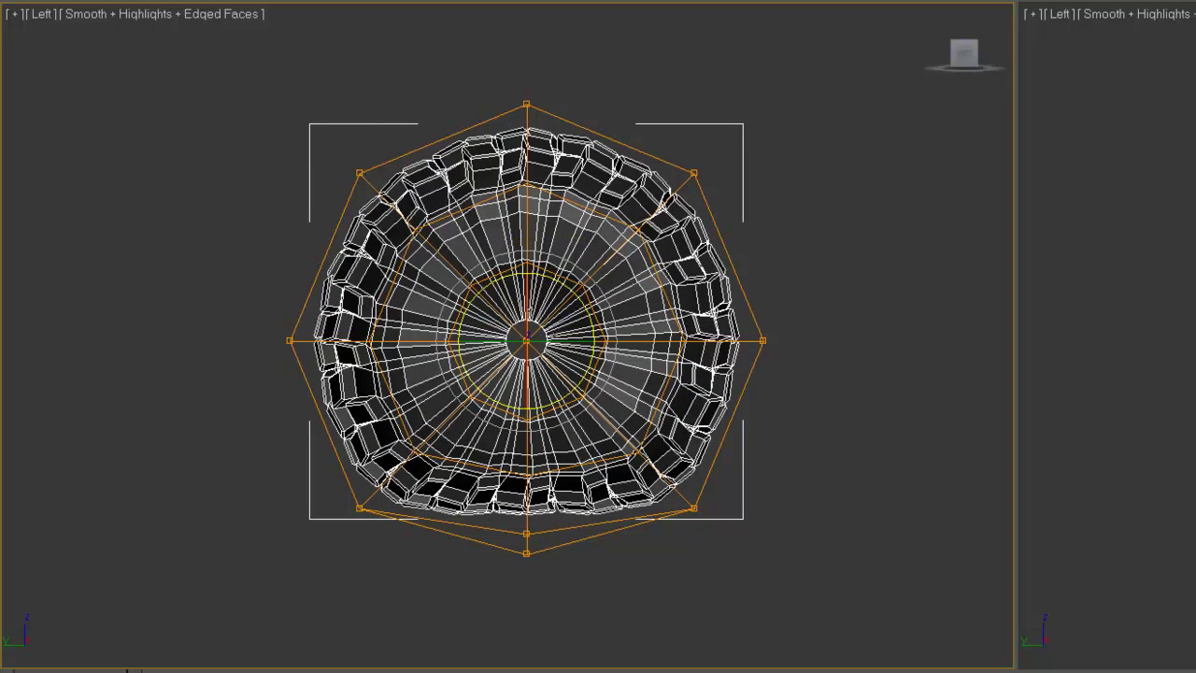